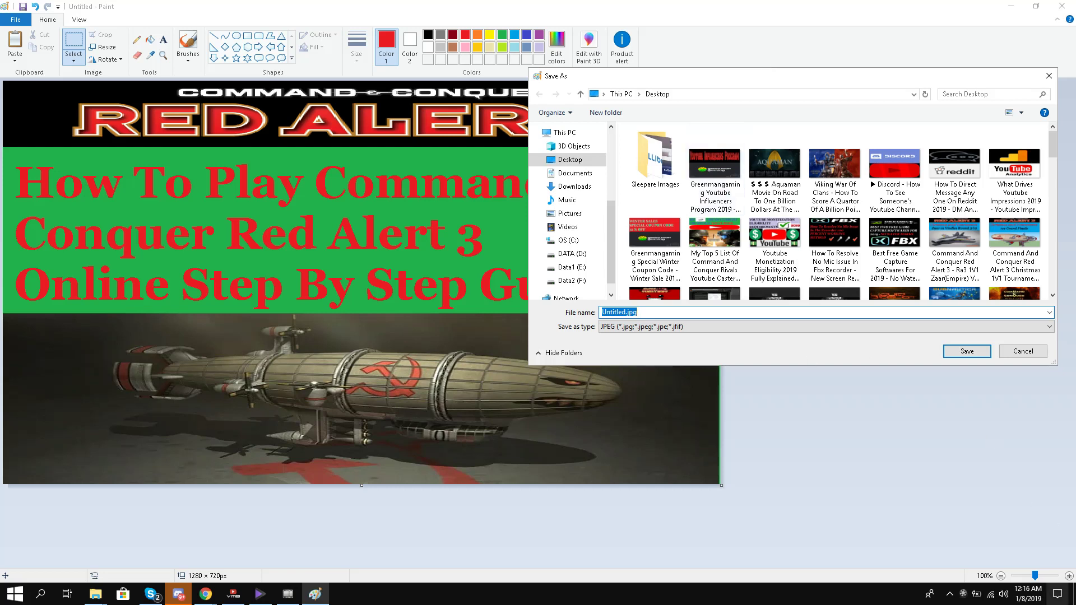
Step: Switch to the Chrome window with the Kirov Red Alert 3 image search and close that tab
left_click(1074, 594)
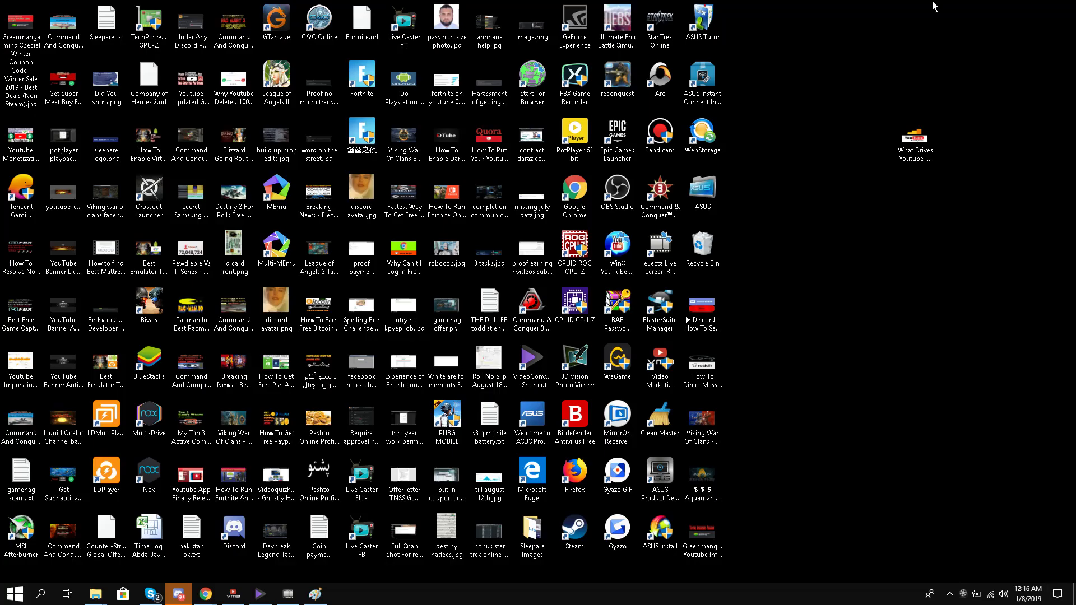
left_click_drag(932, 2, 758, 251)
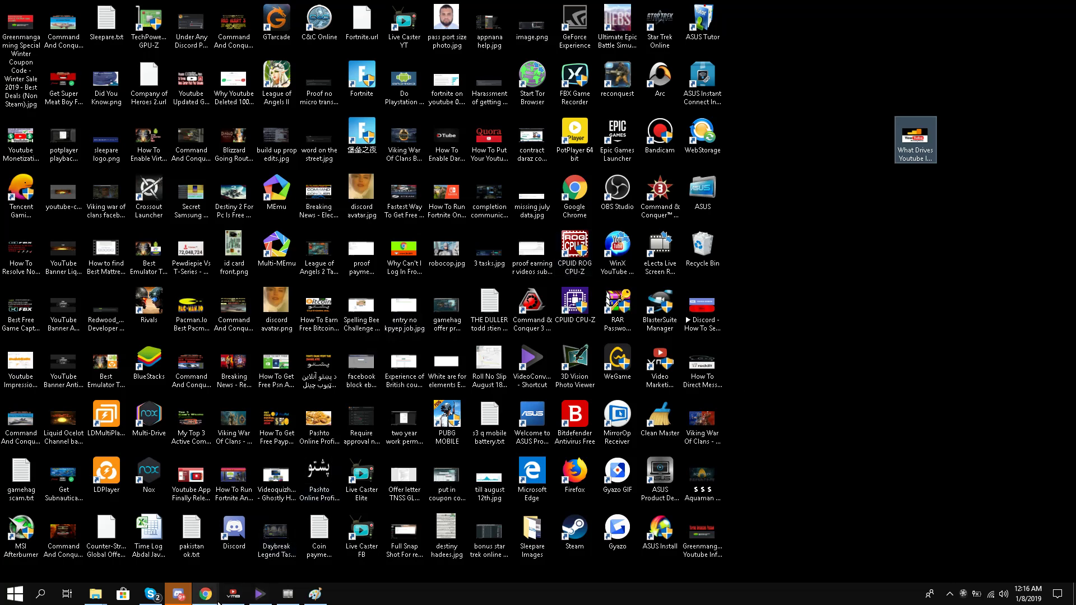
mouse_move(216, 601)
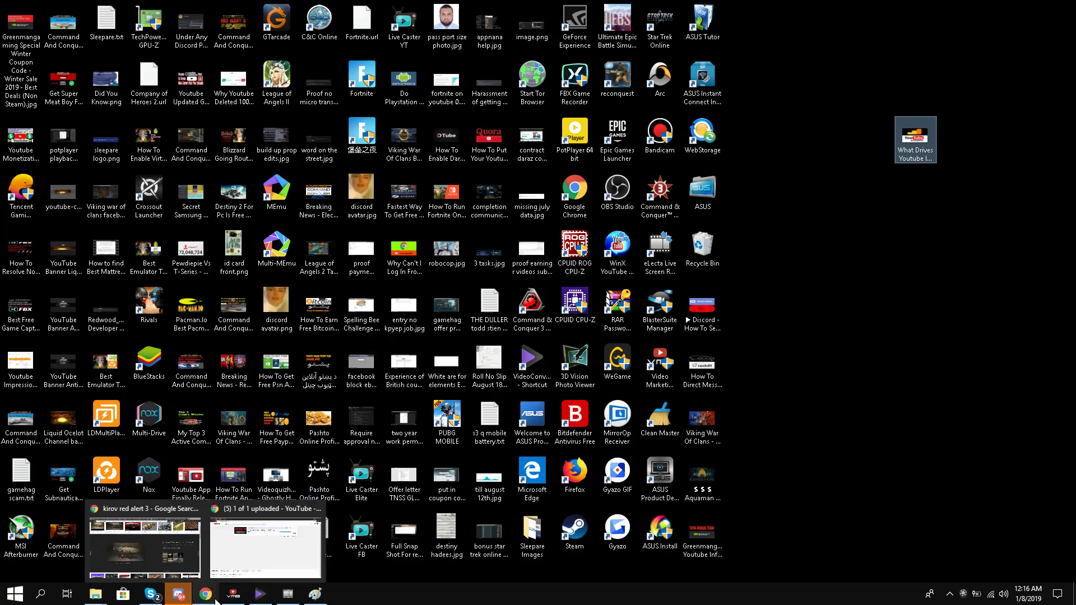
left_click(161, 558)
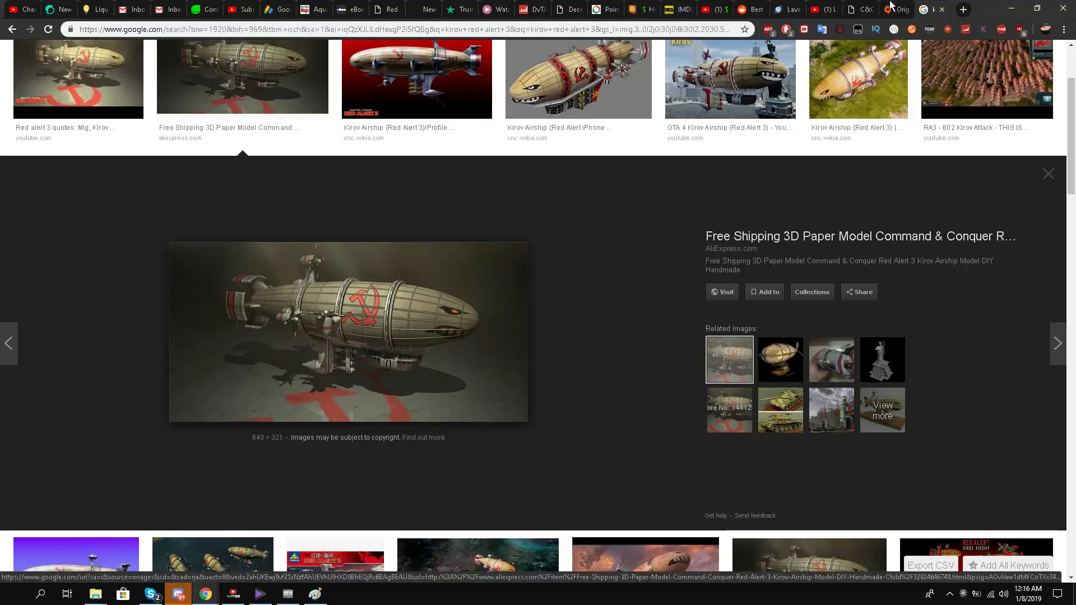
left_click(942, 9)
scroll(517, 173, "up", 5)
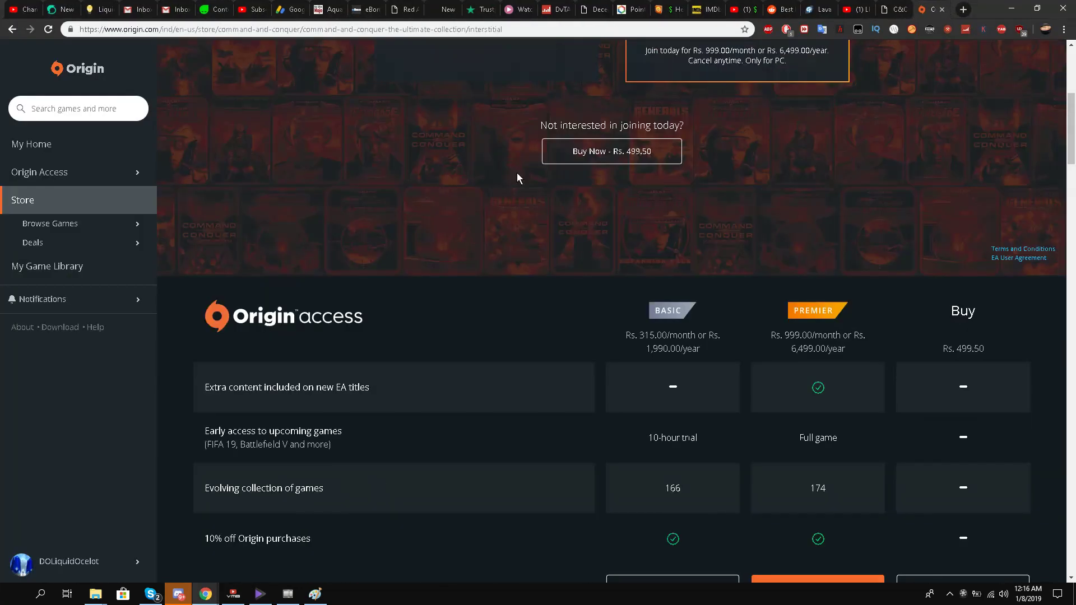
scroll(517, 173, "up", 6)
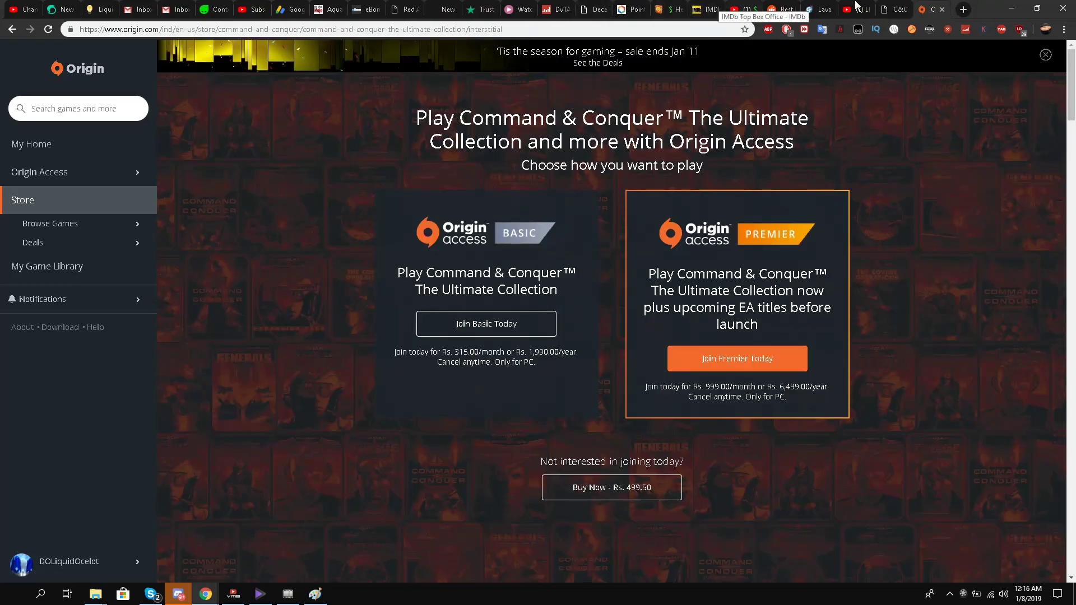
Step: Open the C&C:Online website and look over its home page, including the supported games and features
left_click(895, 9)
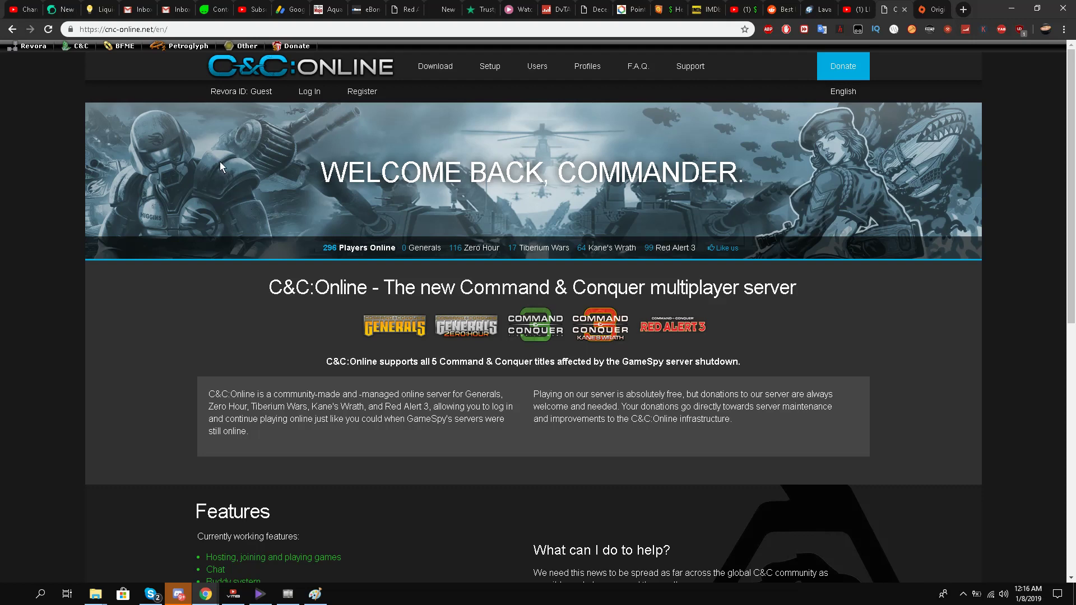
scroll(217, 161, "down", 4)
scroll(217, 161, "up", 4)
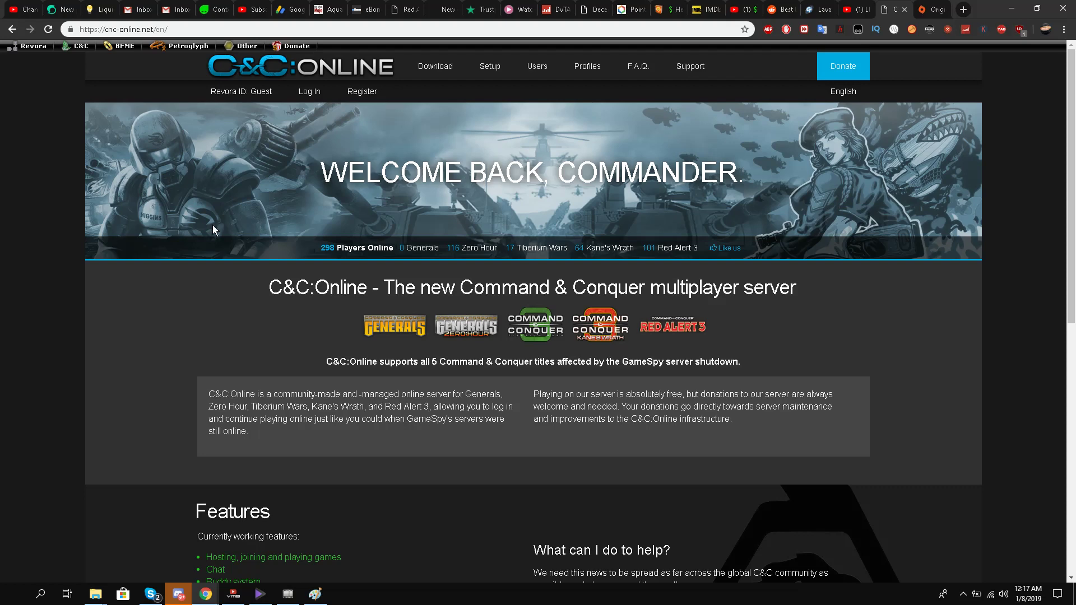
scroll(295, 189, "down", 2)
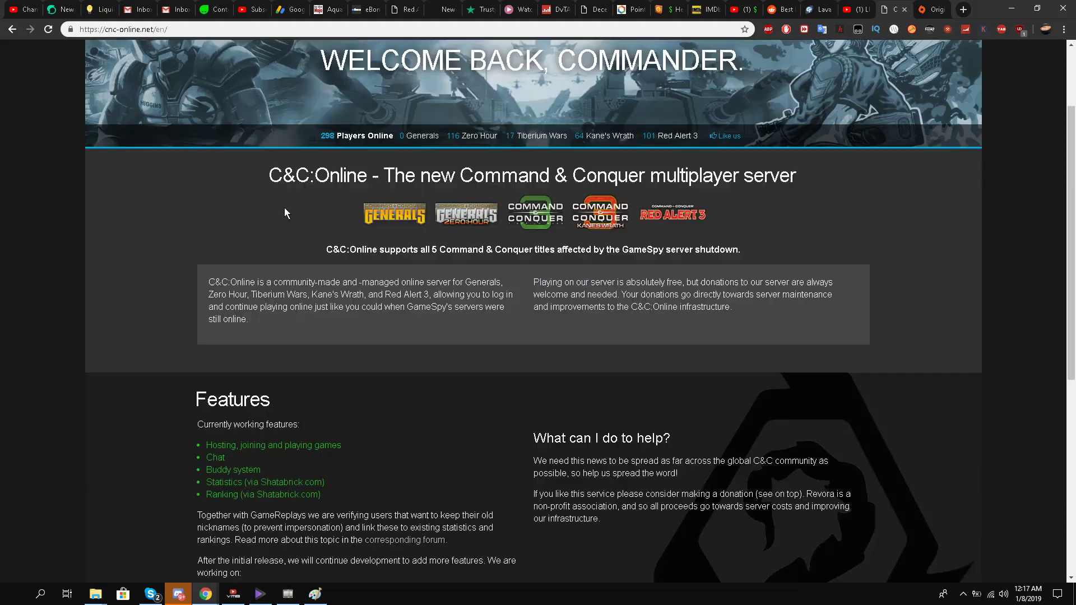
scroll(284, 208, "up", 2)
scroll(305, 171, "down", 4)
scroll(310, 174, "up", 4)
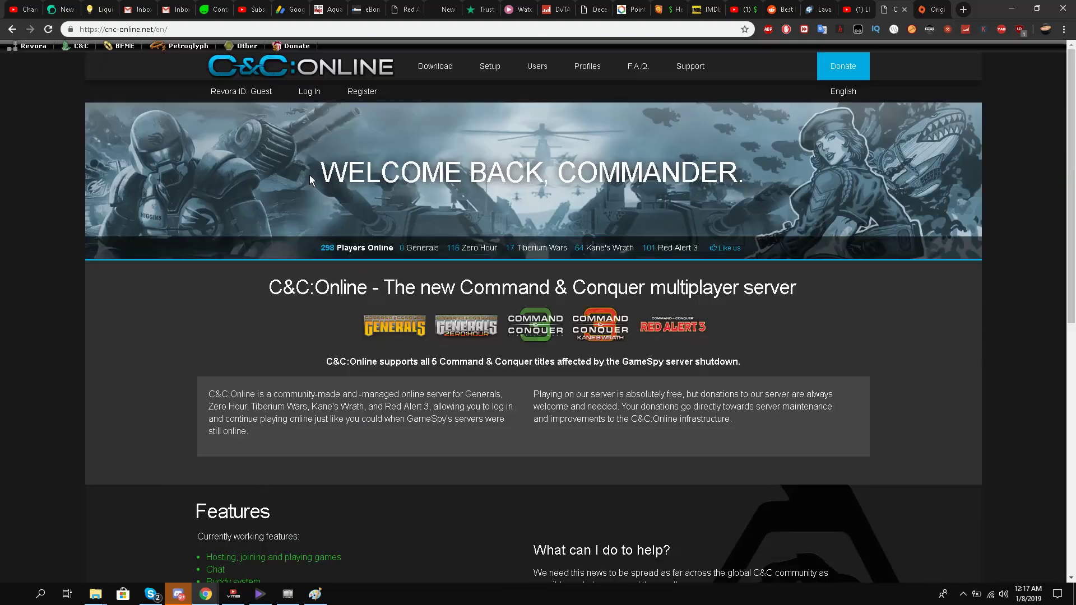
scroll(344, 228, "down", 2)
scroll(344, 227, "up", 2)
Step: Examine the Red Alert 3 status list of online players, lobby games and games in progress, and close it
left_click(696, 248)
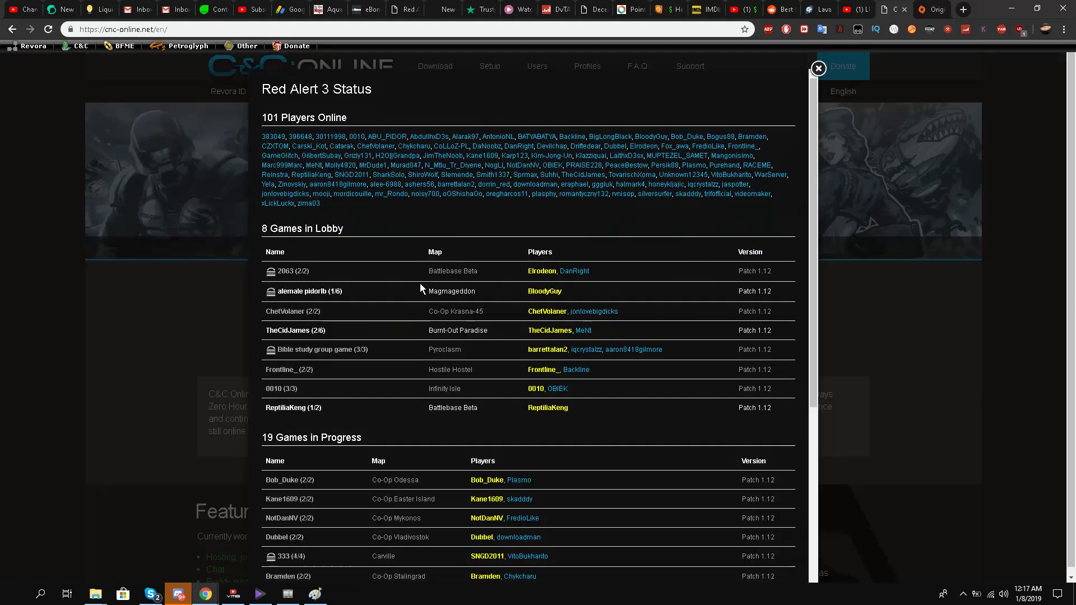
scroll(420, 281, "down", 2)
scroll(426, 278, "up", 2)
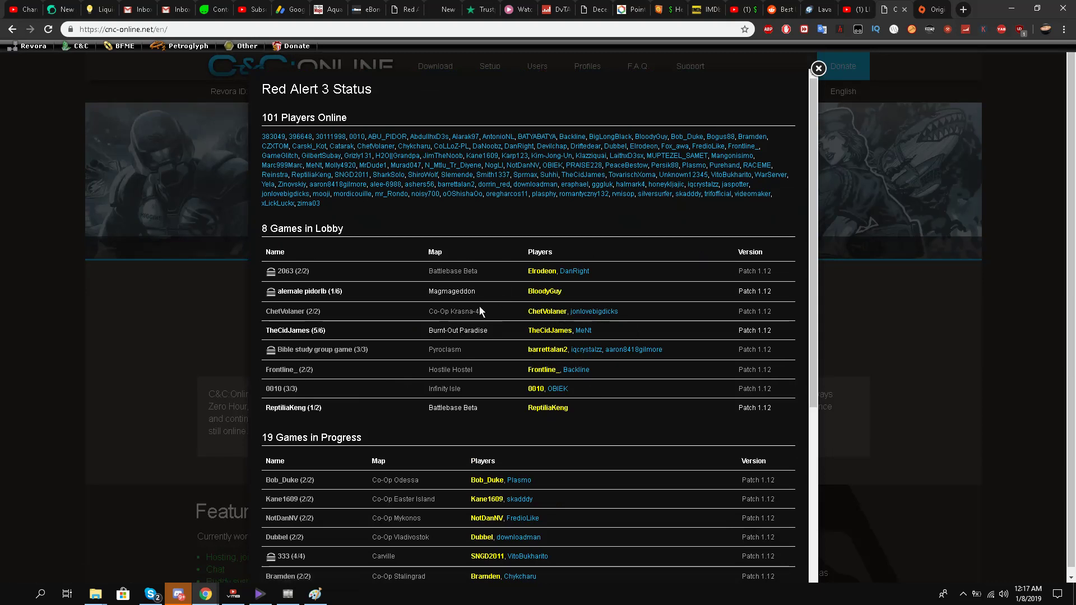
scroll(418, 381, "down", 5)
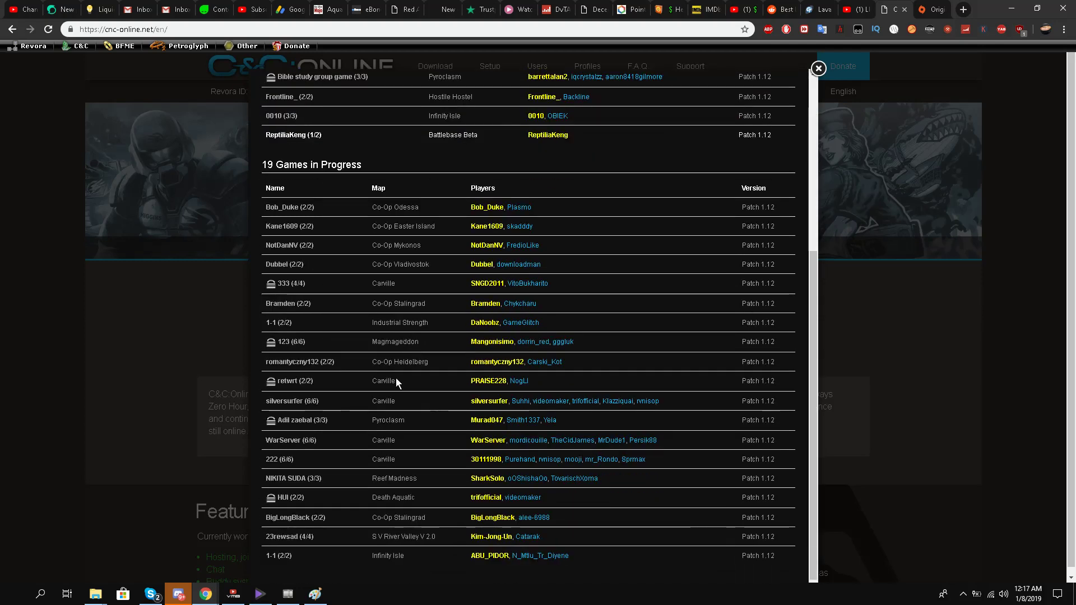
left_click(109, 358)
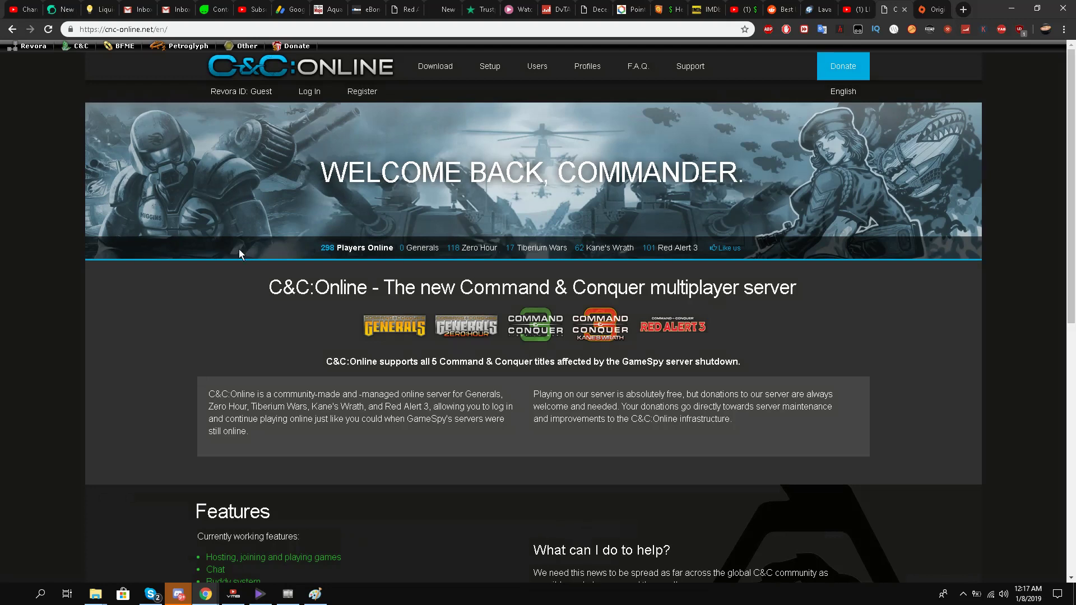
Step: Open the C&C:Online Download page and view the download offered for Red Alert 3
scroll(303, 208, "down", 10)
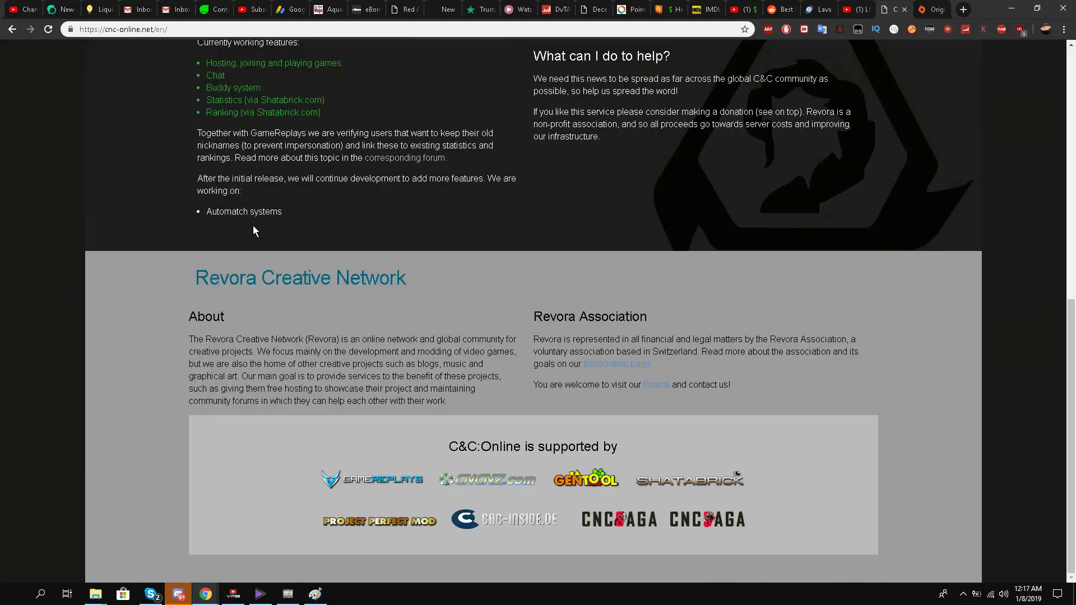
scroll(250, 229, "up", 6)
scroll(237, 233, "up", 4)
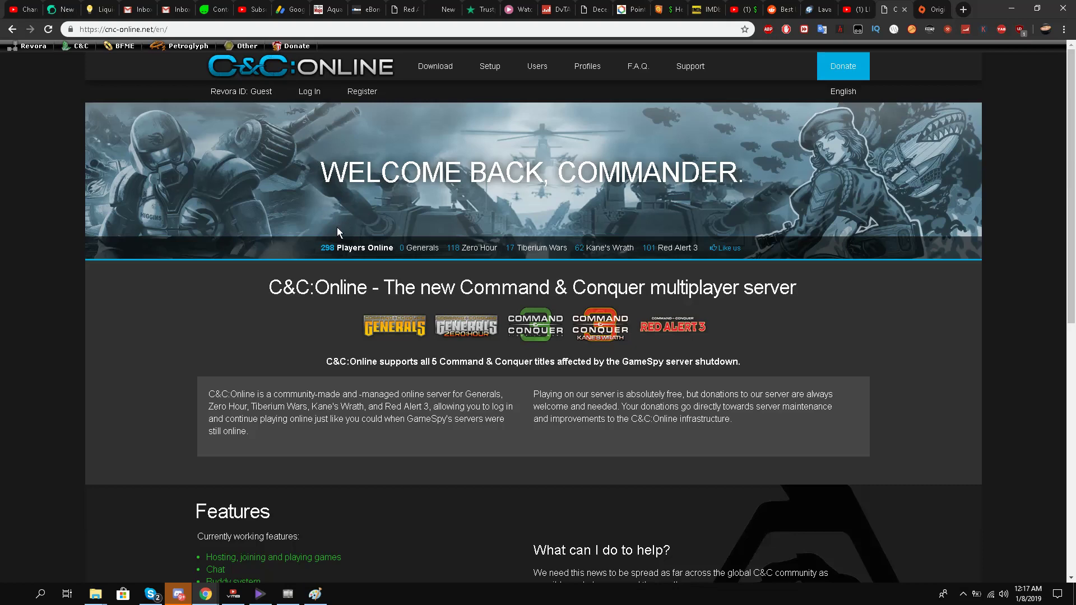
scroll(306, 227, "down", 9)
scroll(79, 156, "up", 2)
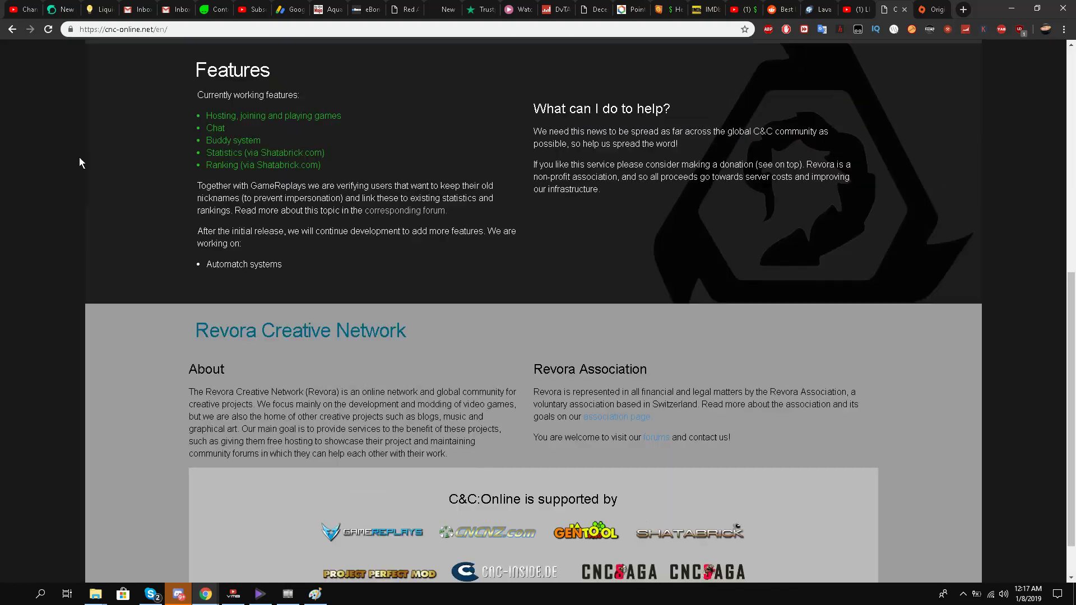
scroll(79, 157, "up", 8)
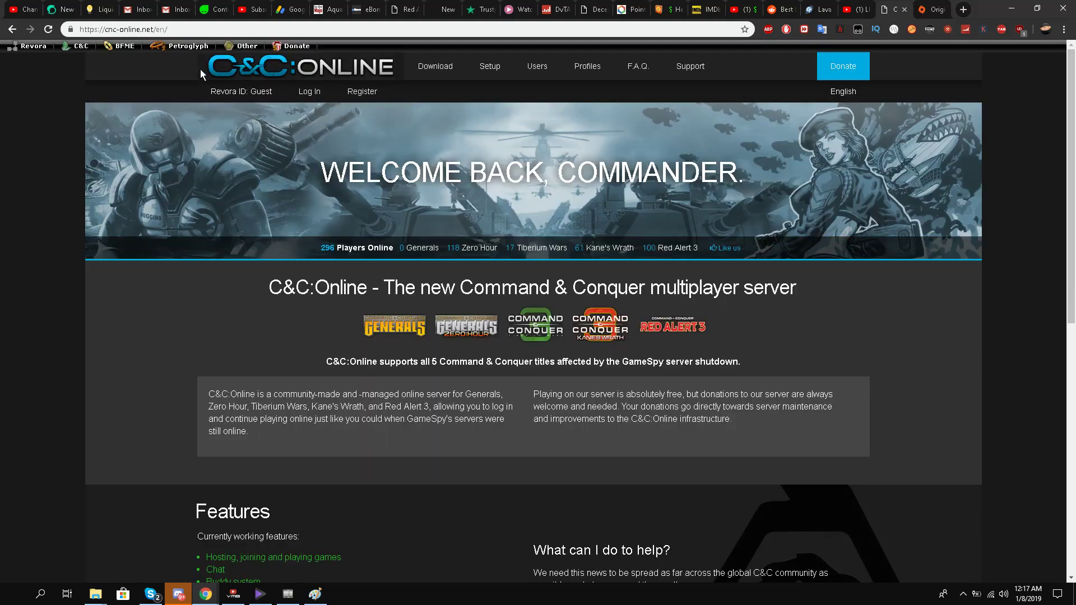
left_click(435, 60)
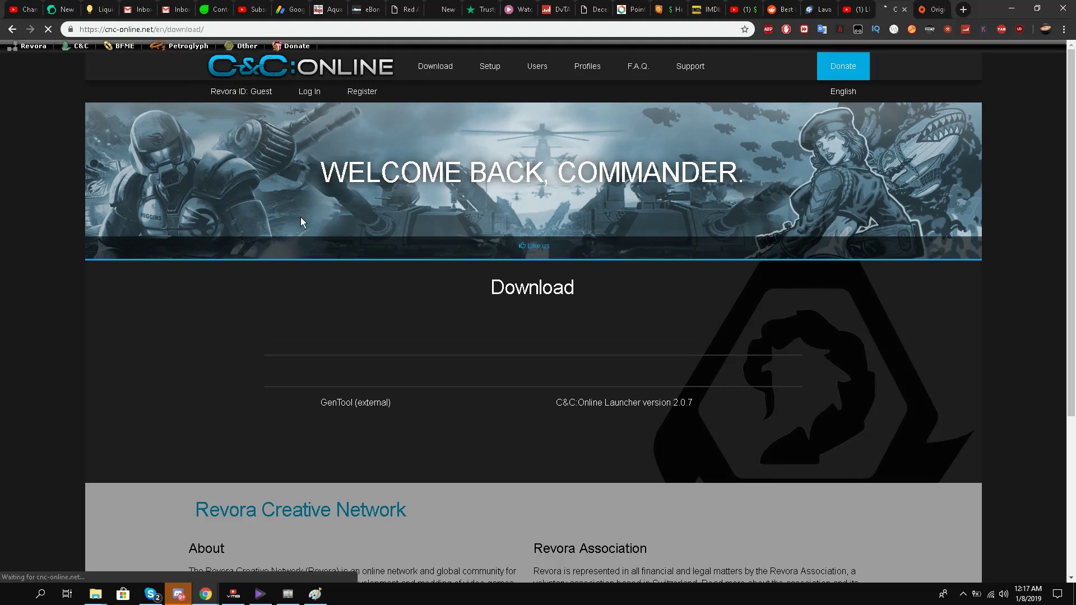
scroll(82, 217, "down", 1)
scroll(82, 216, "down", 2)
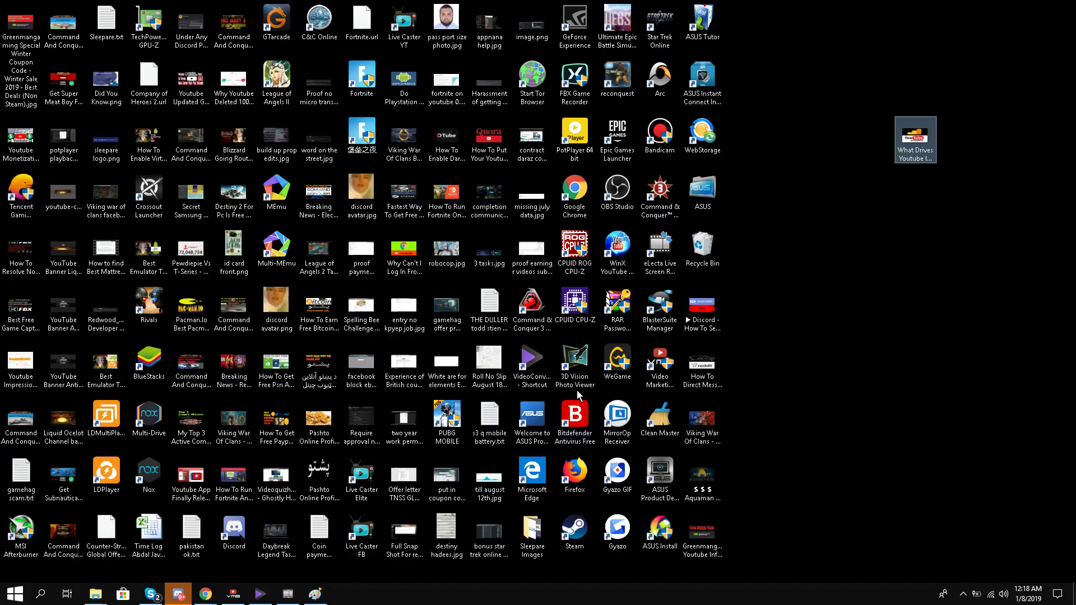
Step: Launch the C&C:Online launcher from the desktop
type("cl")
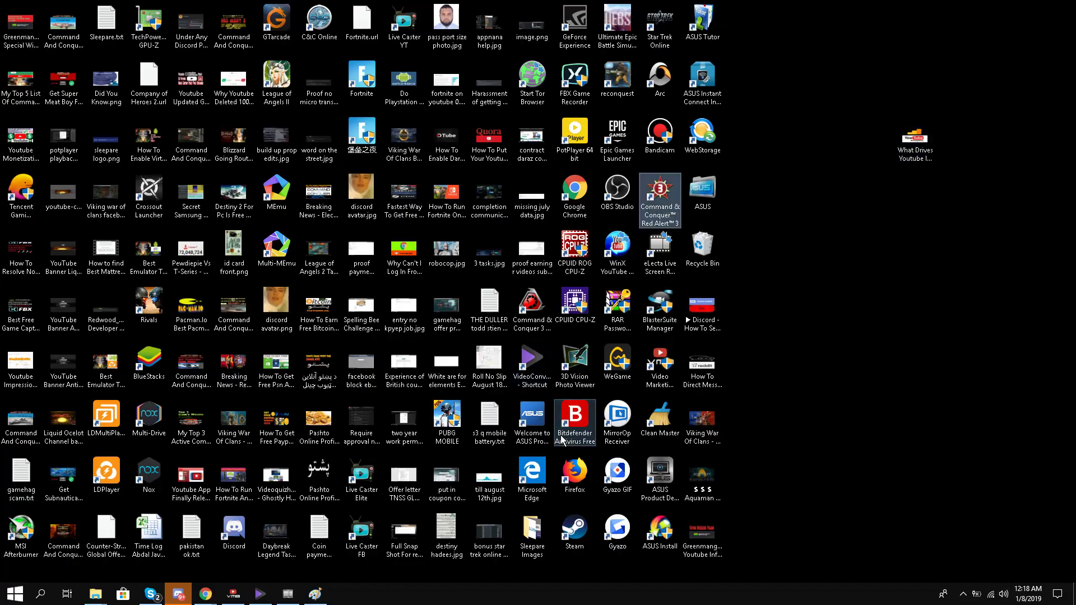
type("cccc")
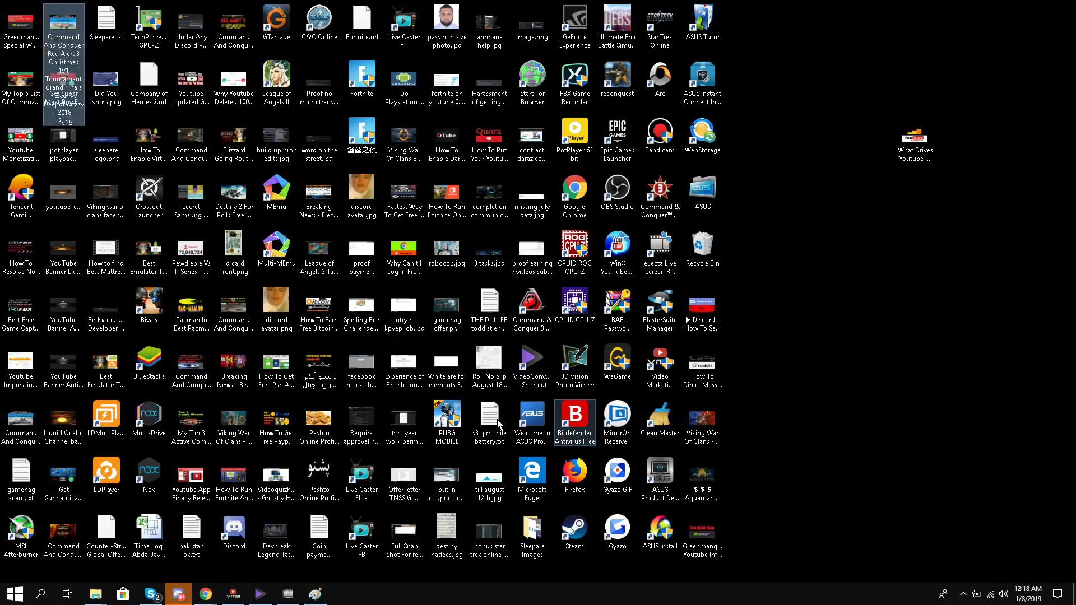
type("cccc")
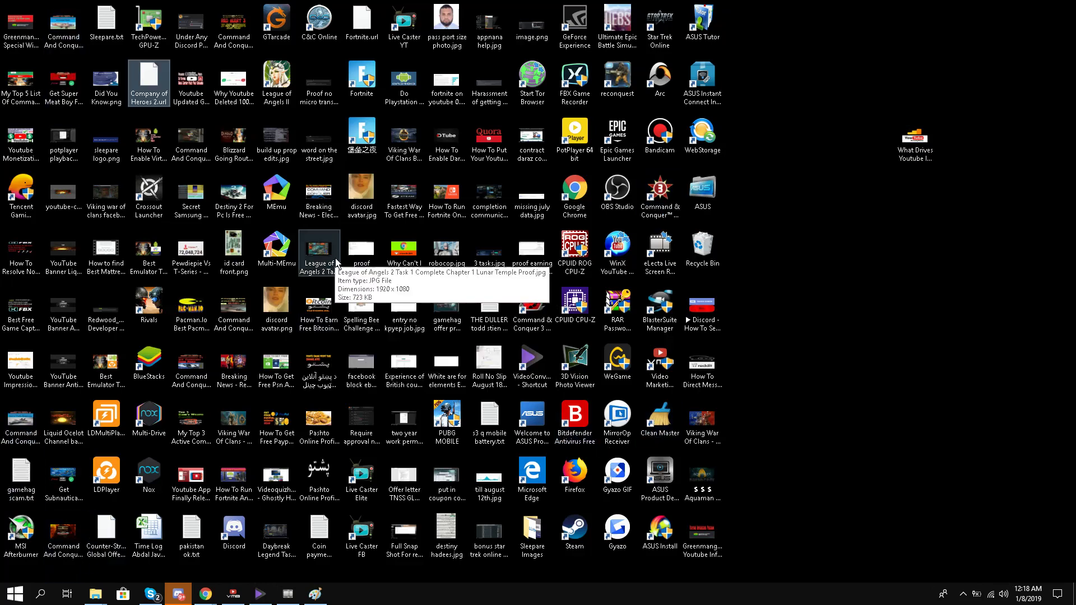
type("cccc")
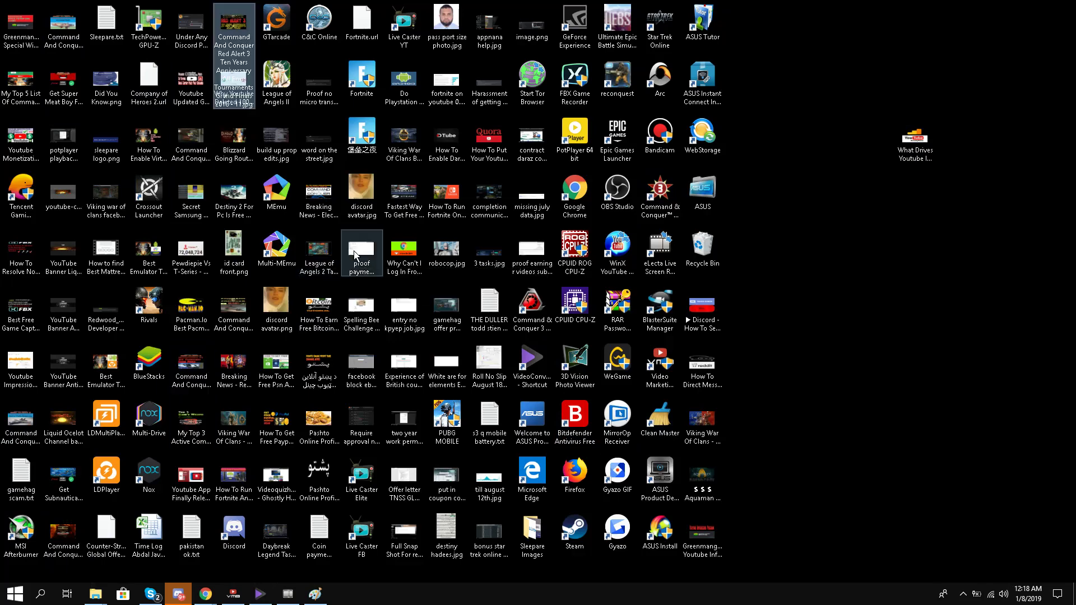
double_click(318, 22)
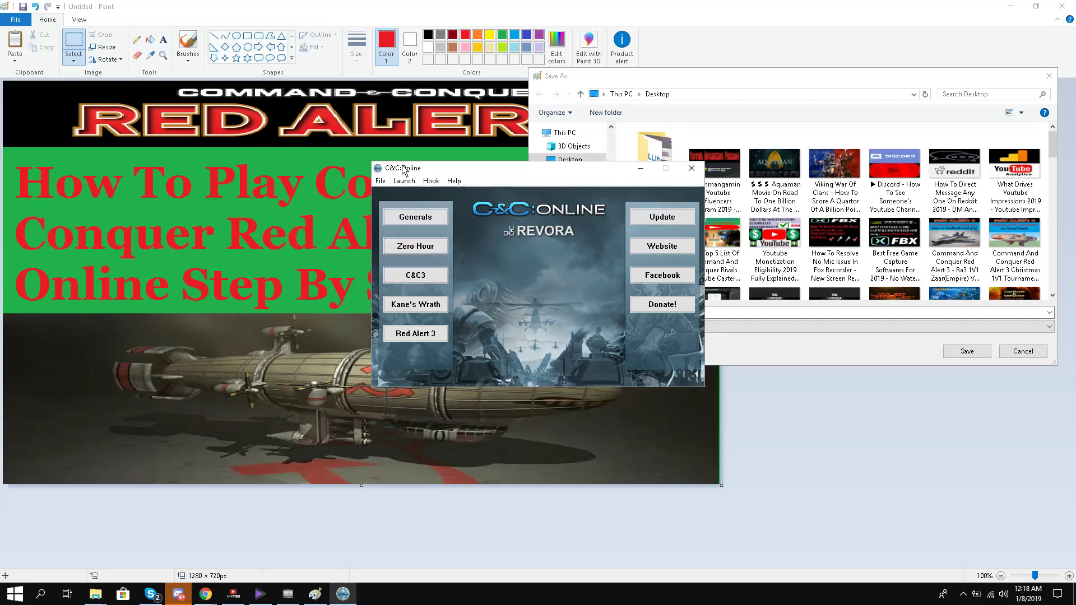
Step: Look at the games available for hooking in the C&C:Online launcher without choosing any
left_click(431, 182)
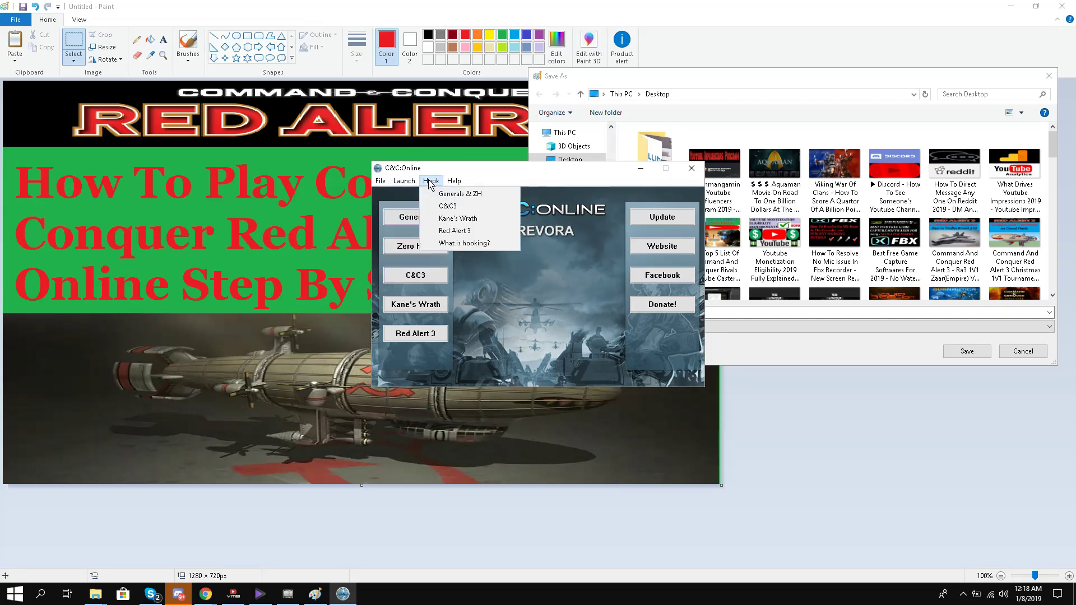
left_click(430, 182)
left_click(430, 182)
left_click(430, 182)
left_click(430, 182)
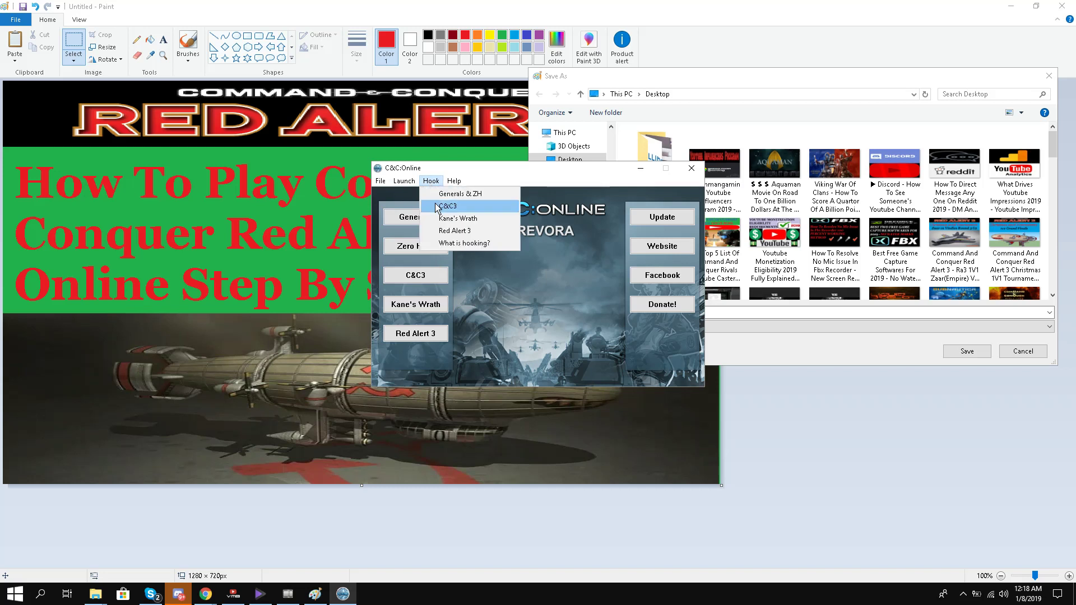
left_click(552, 313)
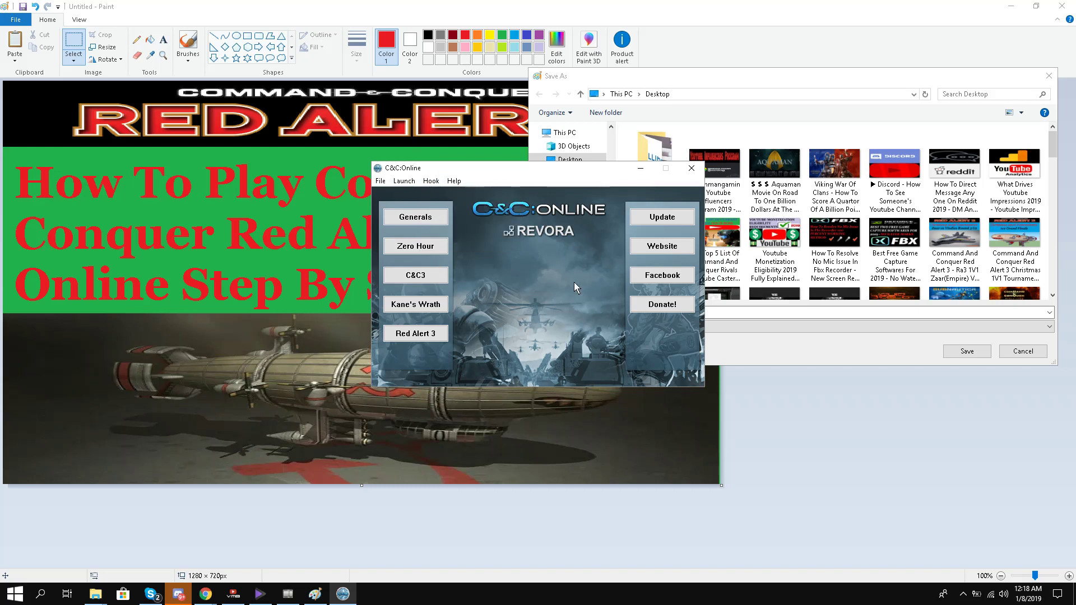
Step: Return to Chrome's Origin page for Command & Conquer The Ultimate Collection and compare the Basic, Premier and Buy options
left_click(188, 600)
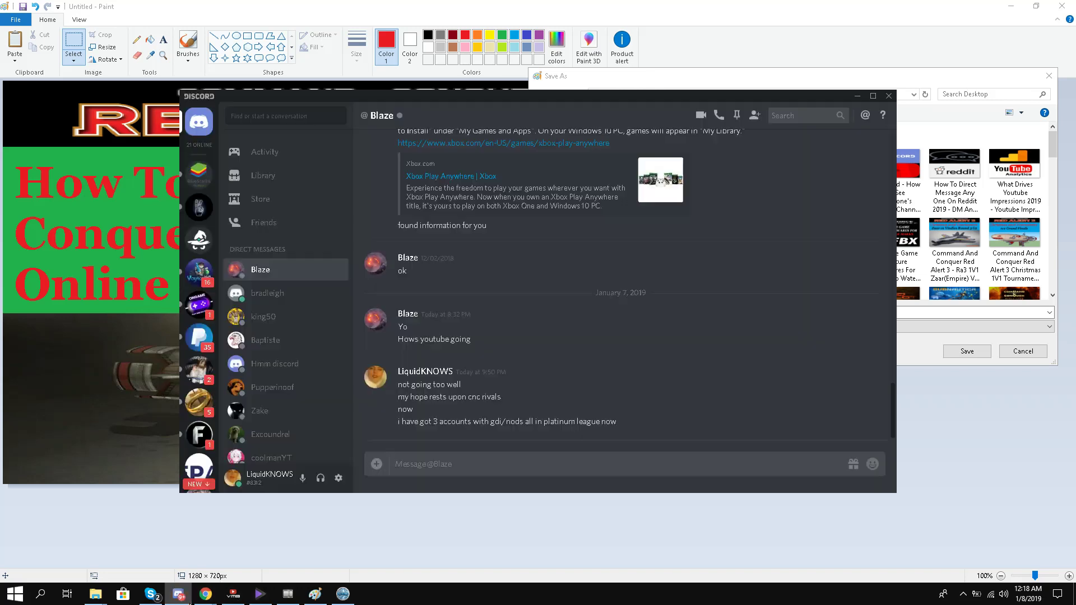
mouse_move(206, 595)
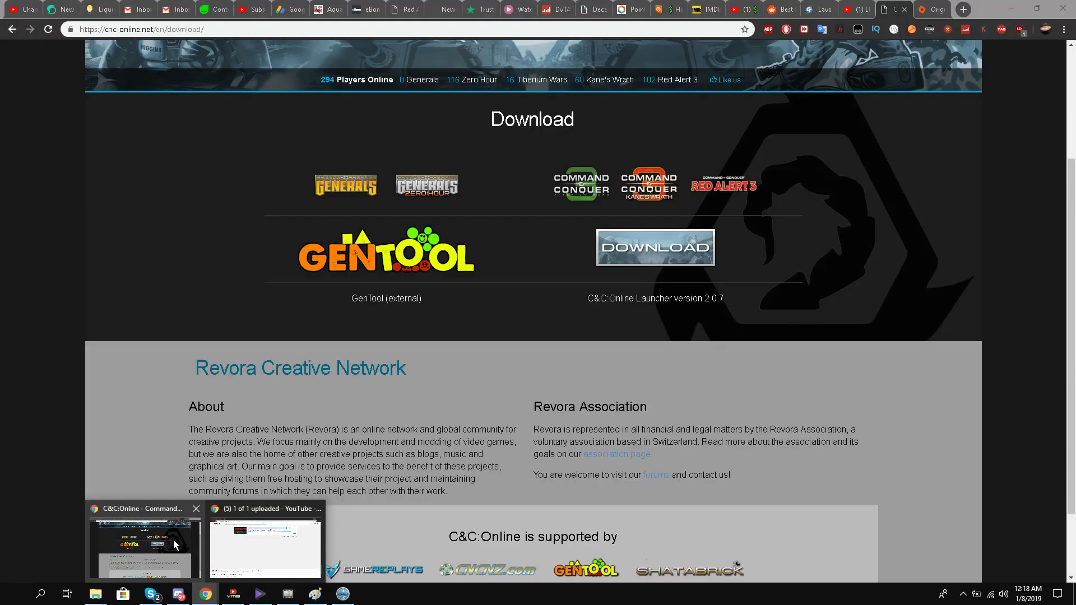
left_click(174, 540)
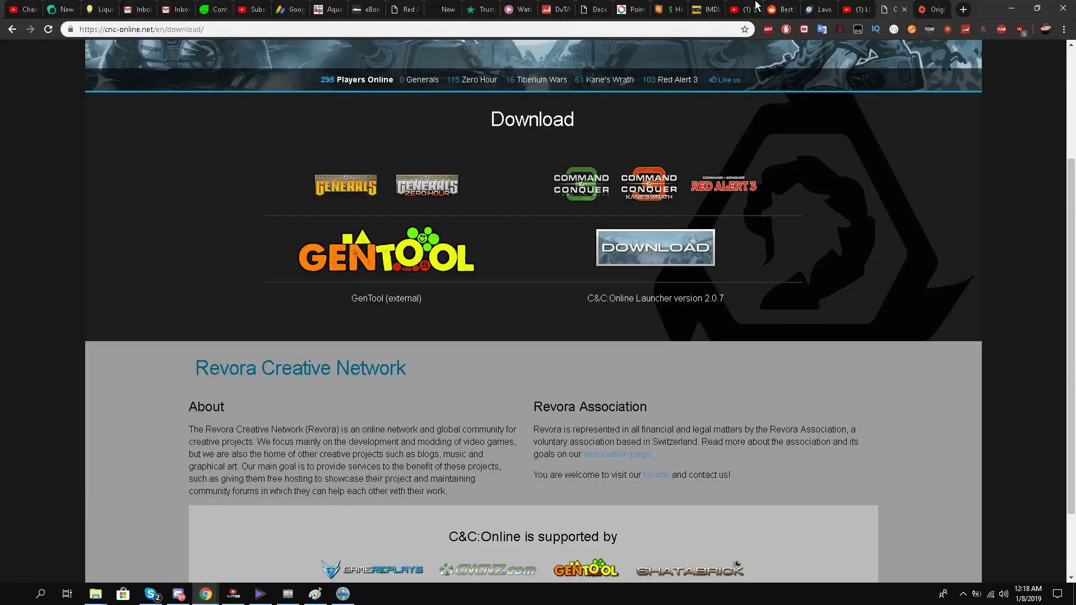
left_click(933, 10)
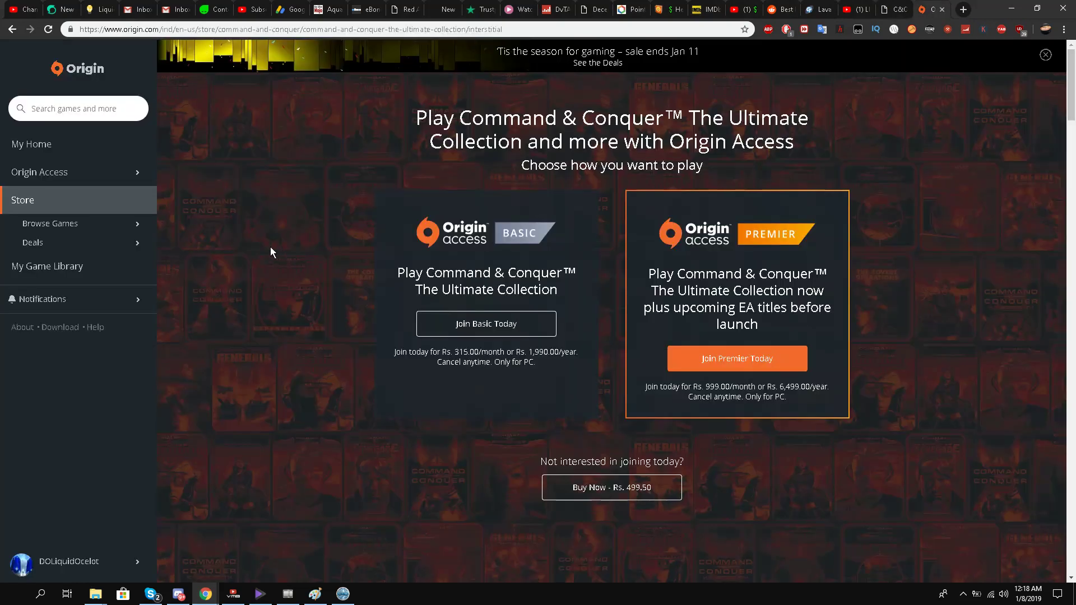
scroll(287, 196, "down", 4)
scroll(284, 190, "up", 4)
scroll(337, 218, "down", 8)
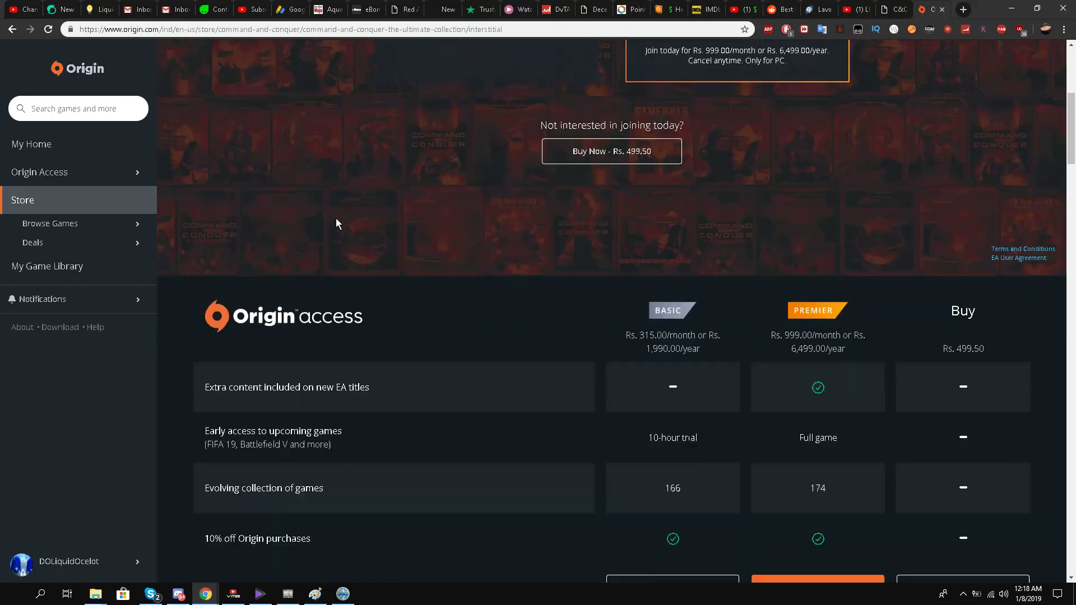
scroll(587, 288, "up", 8)
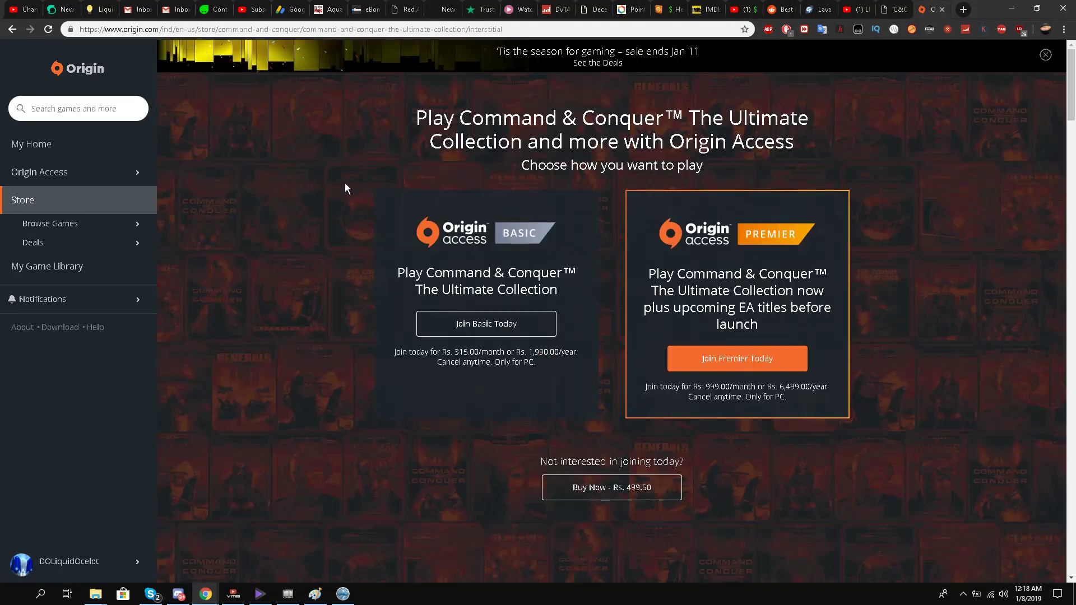
scroll(368, 264, "down", 8)
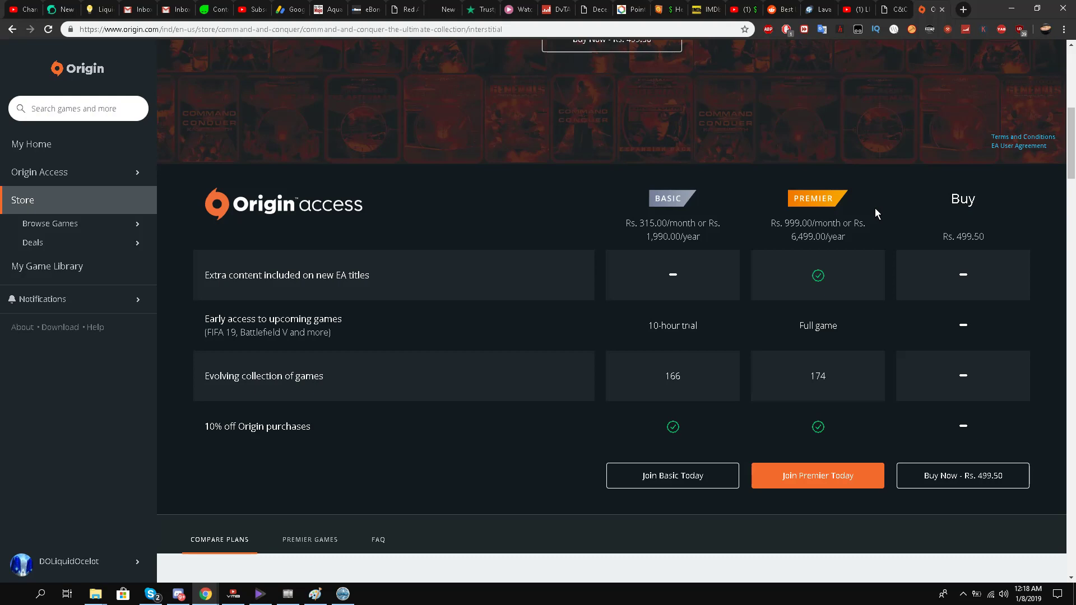
Step: Review the Origin Access Basic and Premier offers and the one-time purchase option, including the plan comparison table
scroll(553, 246, "up", 5)
scroll(186, 225, "up", 3)
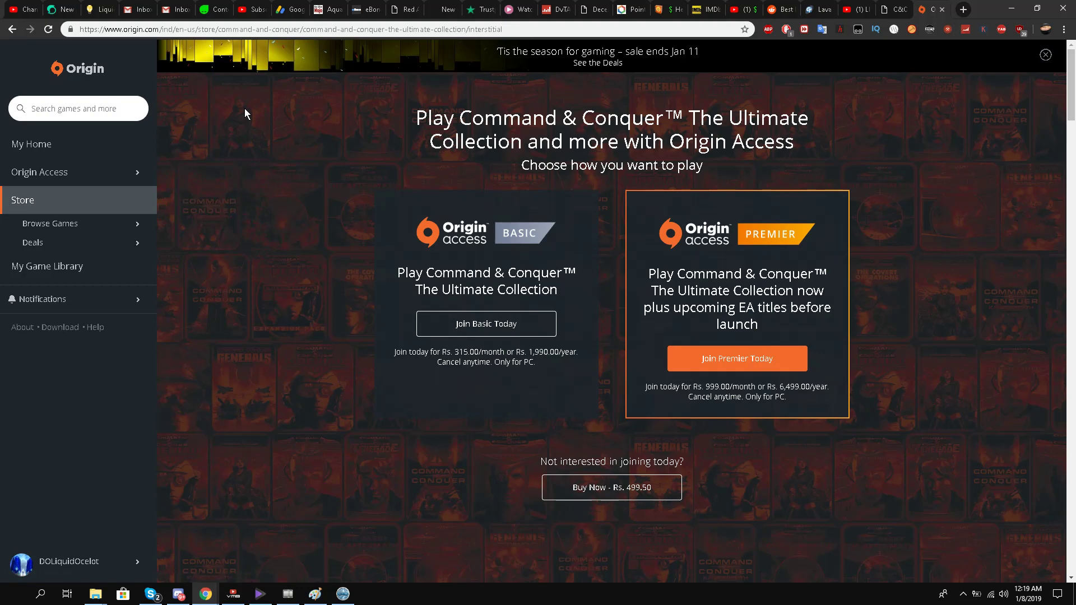
scroll(268, 197, "down", 3)
scroll(268, 199, "up", 3)
scroll(264, 213, "down", 8)
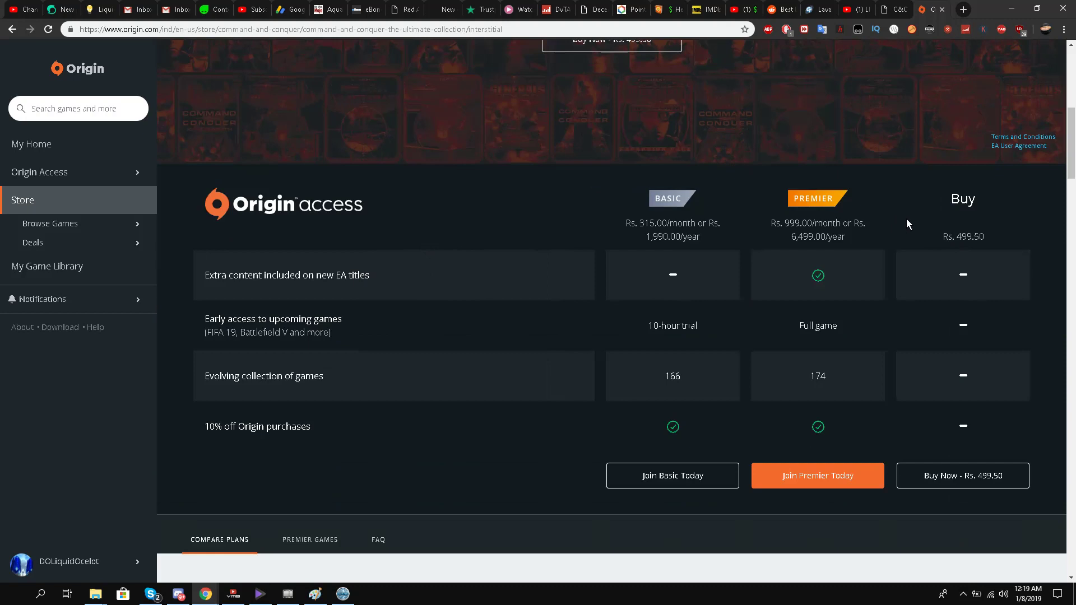
Step: Minimize Chrome, bring up the C&C:Online launcher and choose Red Alert 3 as the game to hook
left_click(1010, 7)
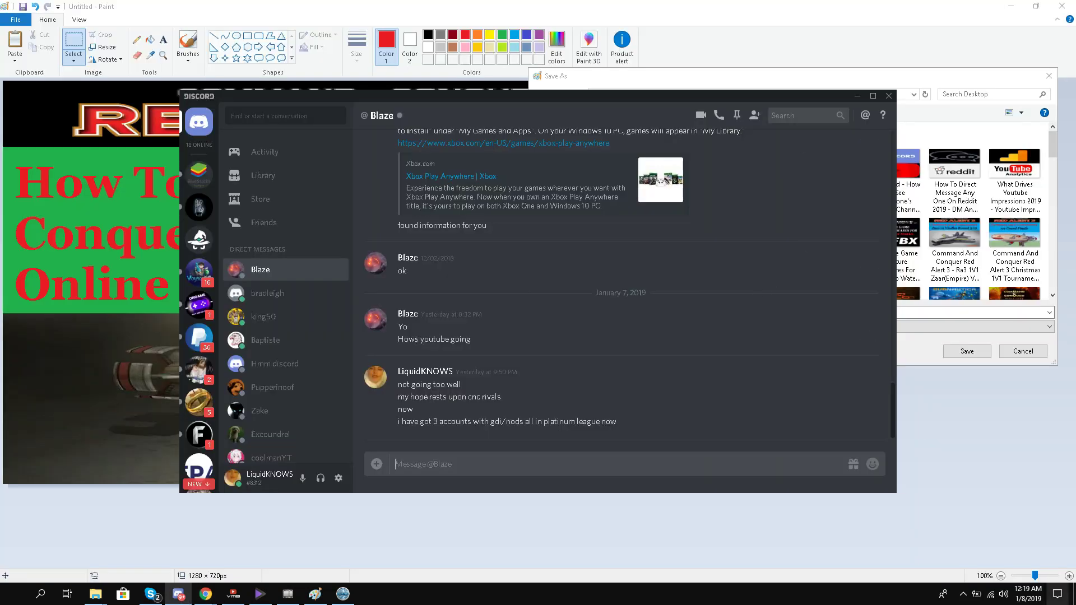
left_click(1075, 594)
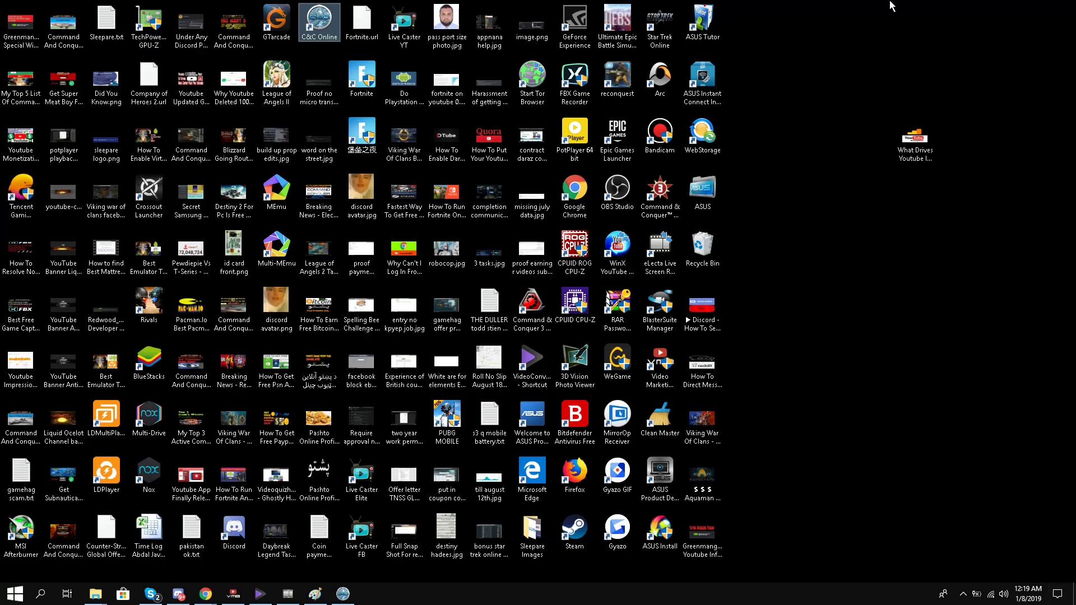
left_click_drag(905, 1, 826, 220)
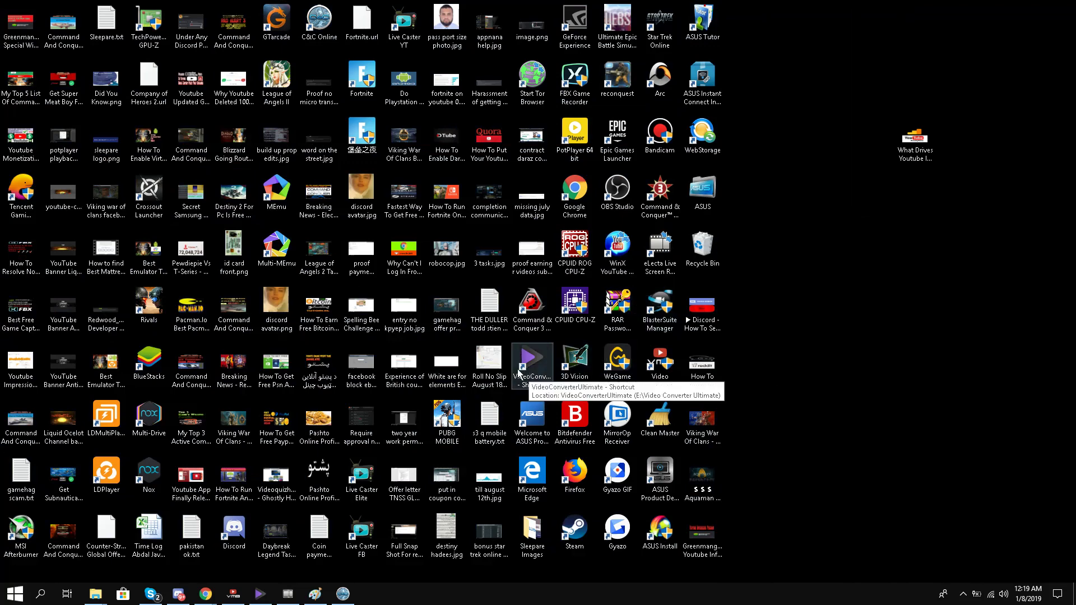
left_click(337, 599)
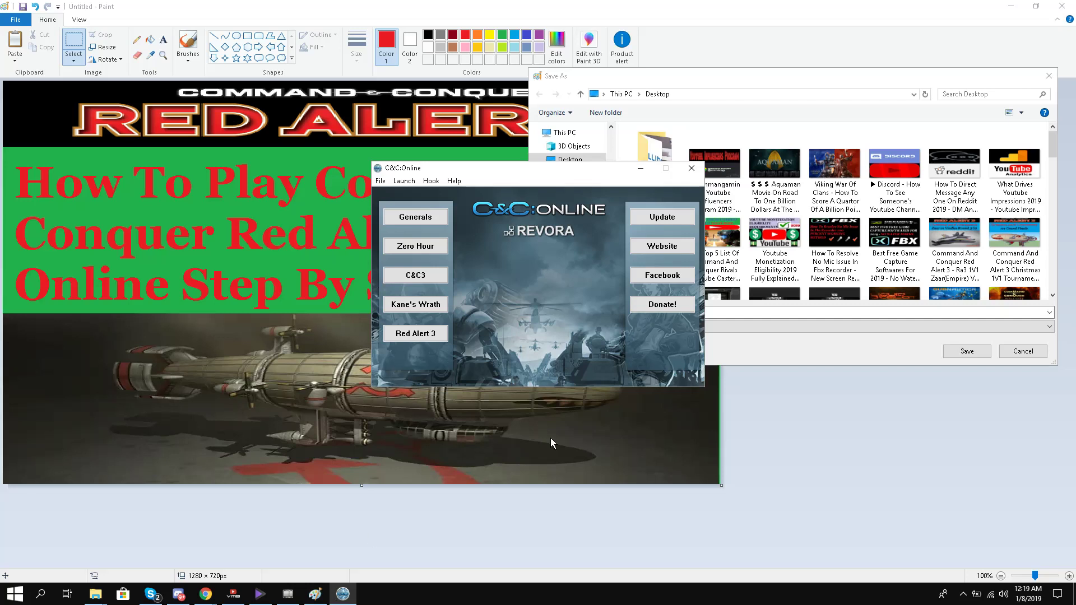
left_click(439, 184)
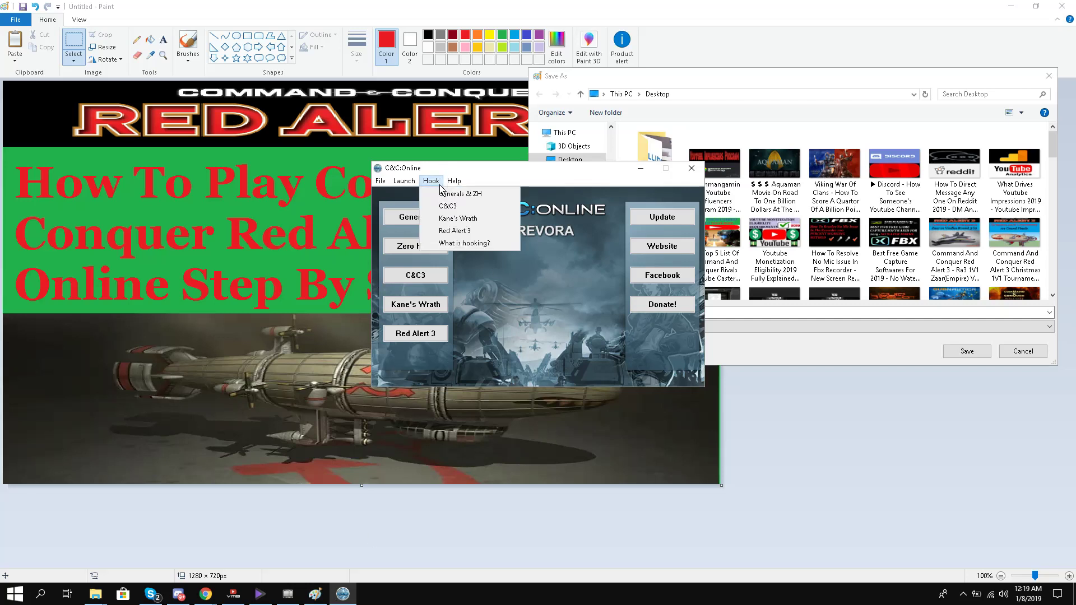
left_click(451, 235)
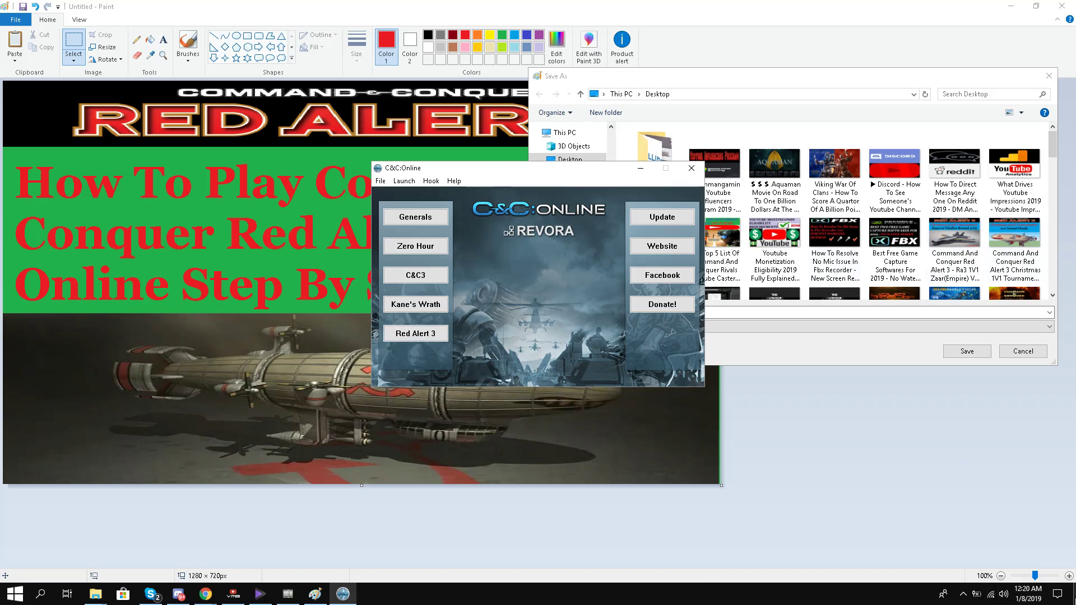
Step: Show the desktop, find regedit and run it as administrator, approving the elevation request
left_click(1074, 595)
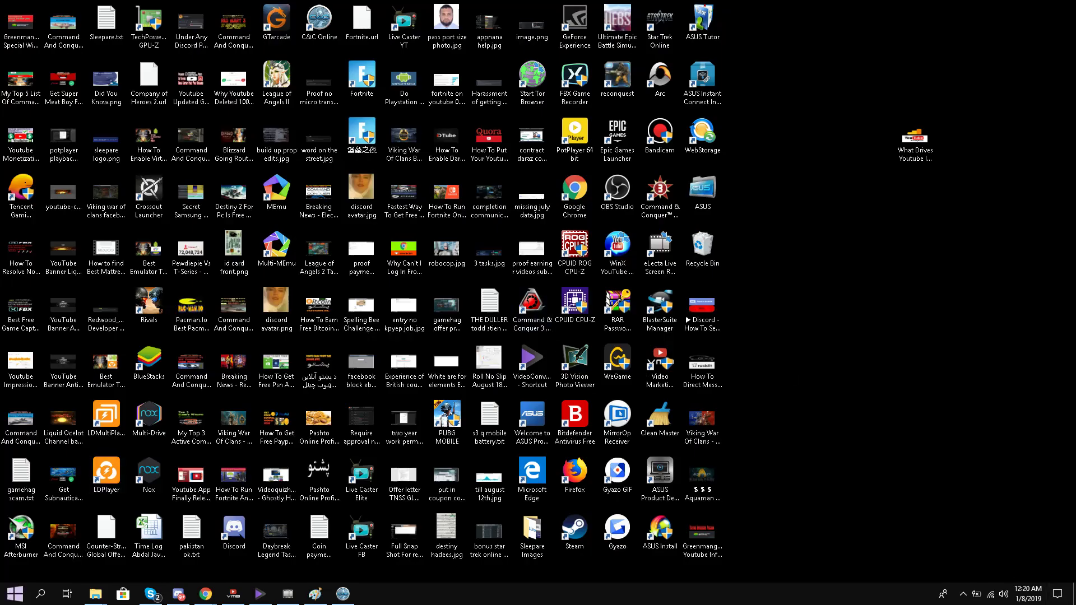
left_click(14, 594)
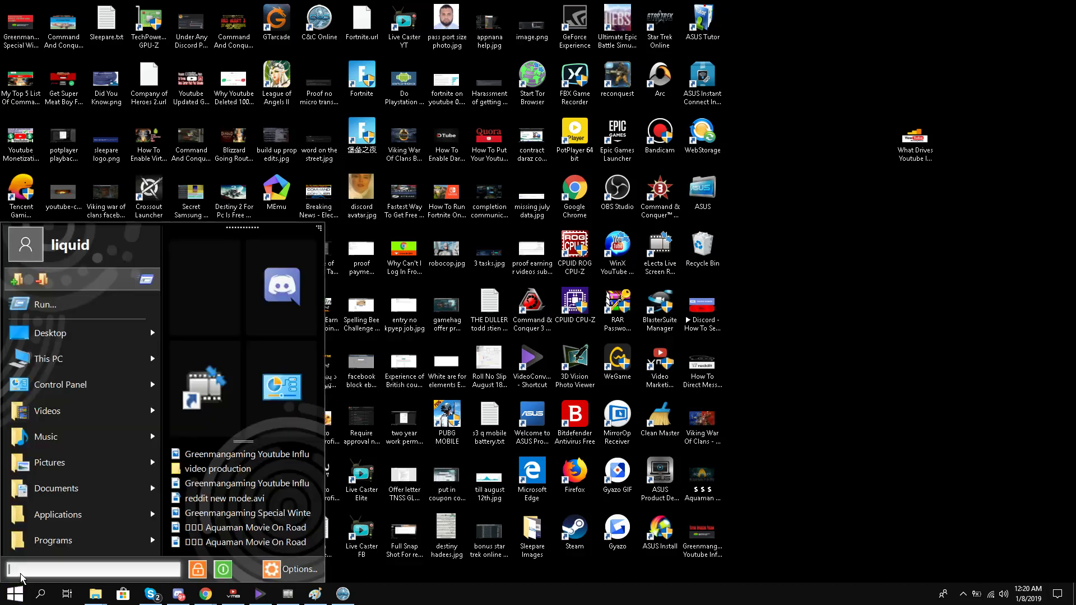
type("regedit")
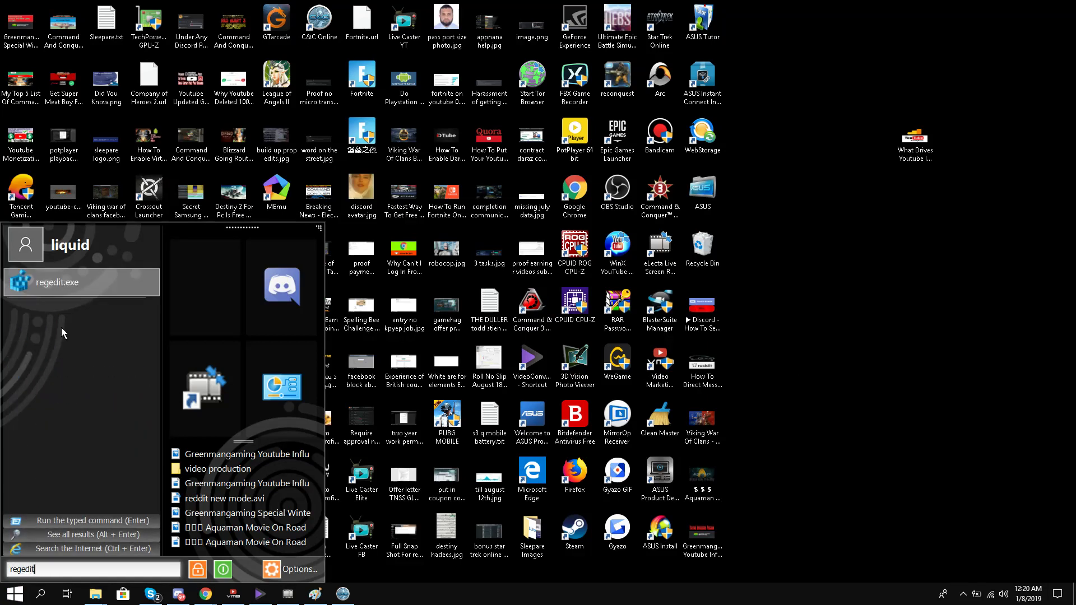
right_click(117, 271)
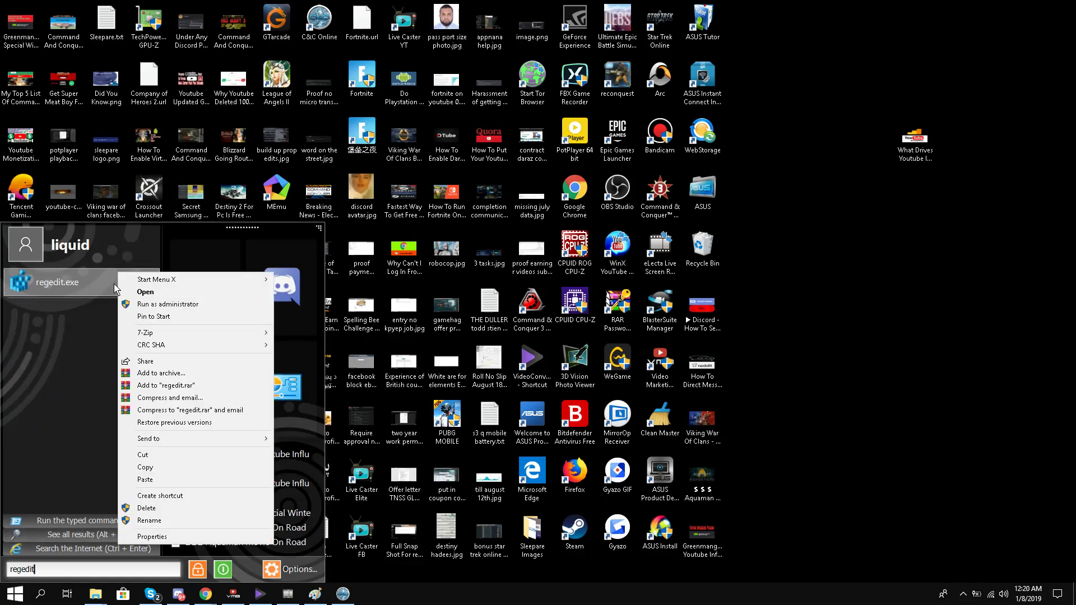
left_click(140, 305)
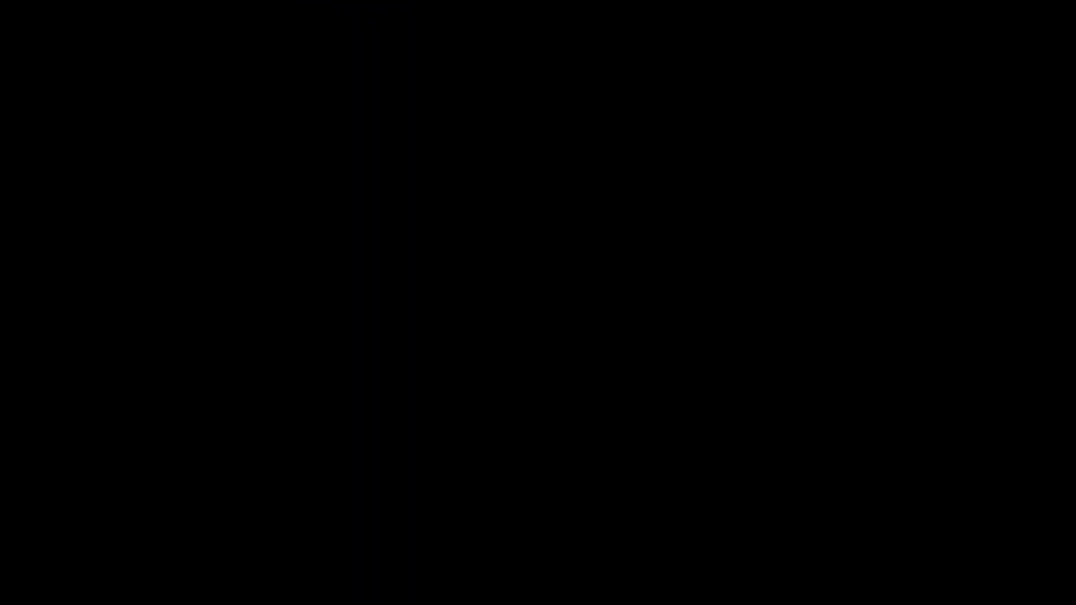
left_click(419, 338)
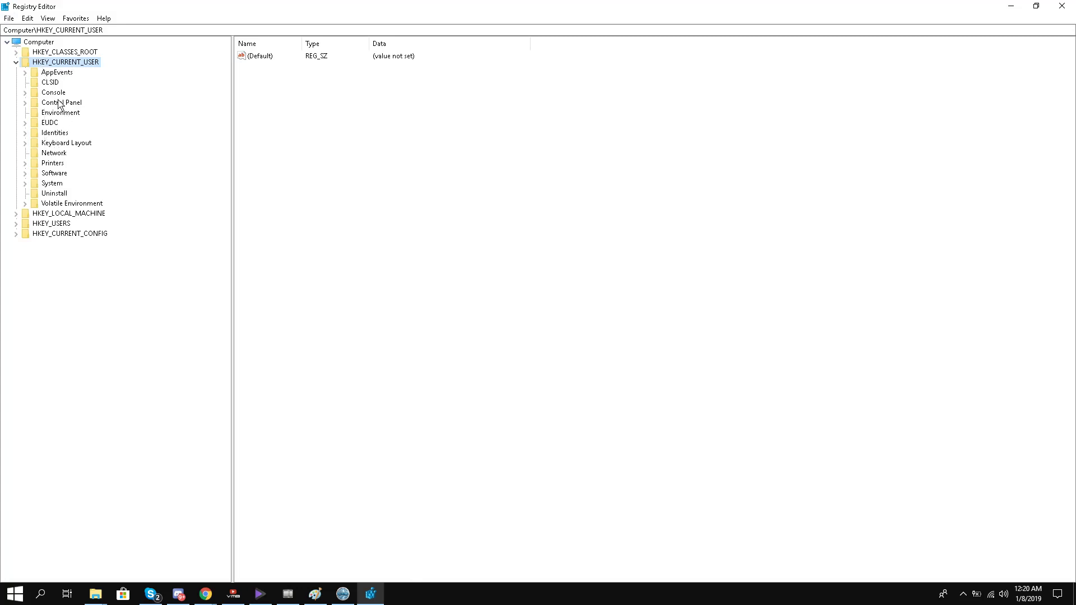
Step: Go to the Red Alert 3 registry key under HKEY_CURRENT_USER\Software\Electronic Arts\Electronic Arts and view its values
double_click(55, 174)
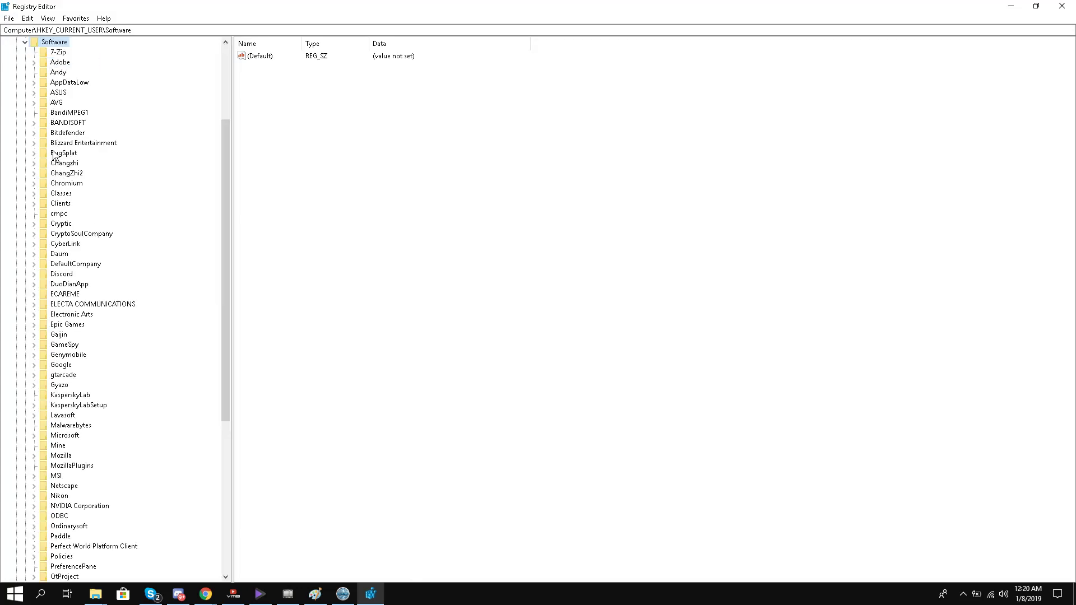
scroll(58, 256, "down", 3)
scroll(55, 247, "down", 2)
scroll(54, 247, "up", 1)
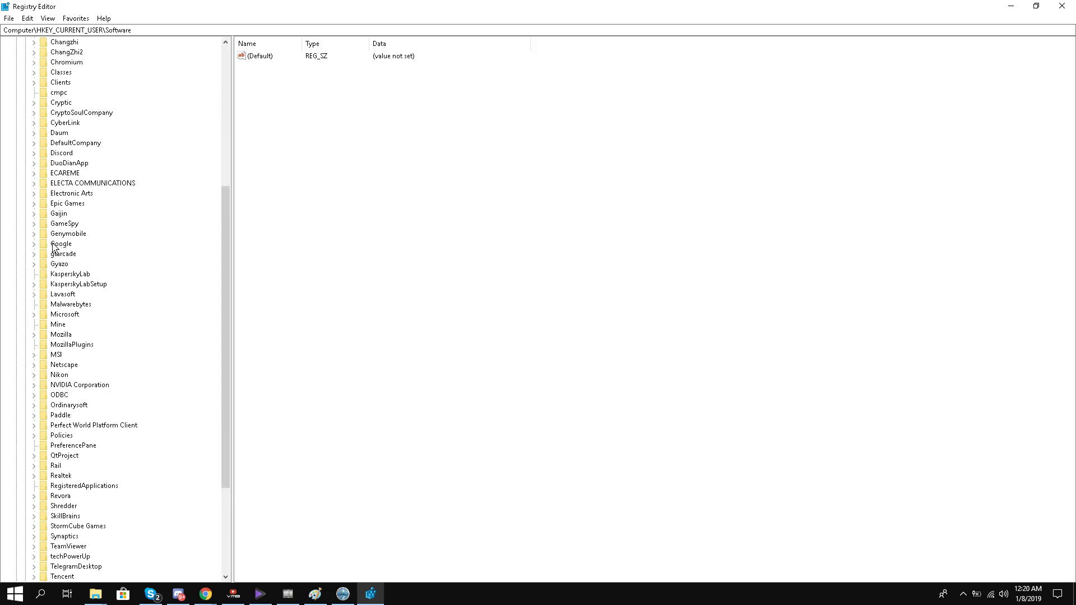
double_click(67, 195)
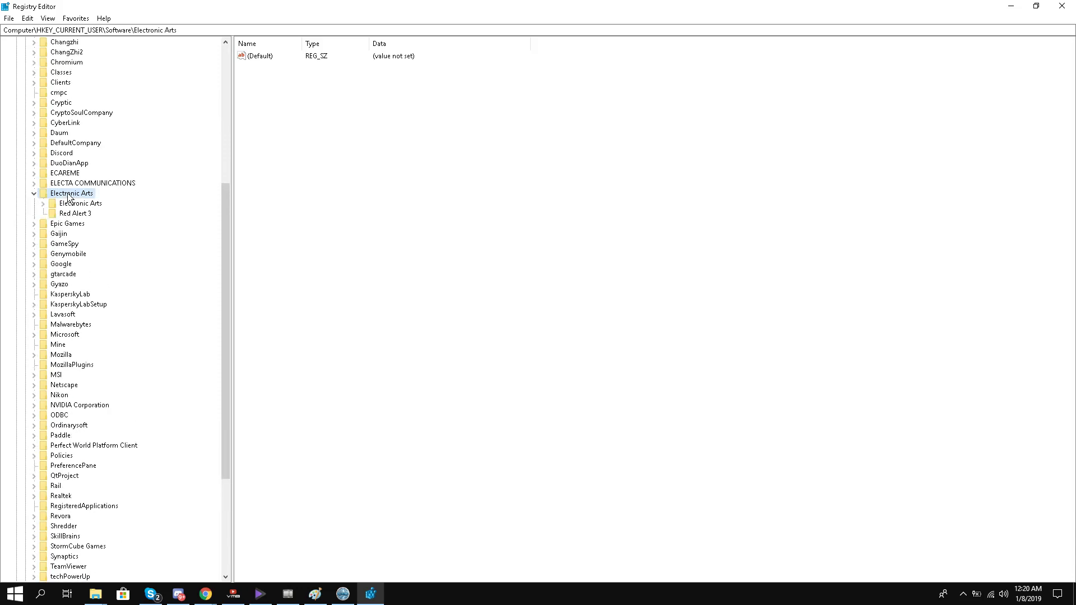
double_click(72, 204)
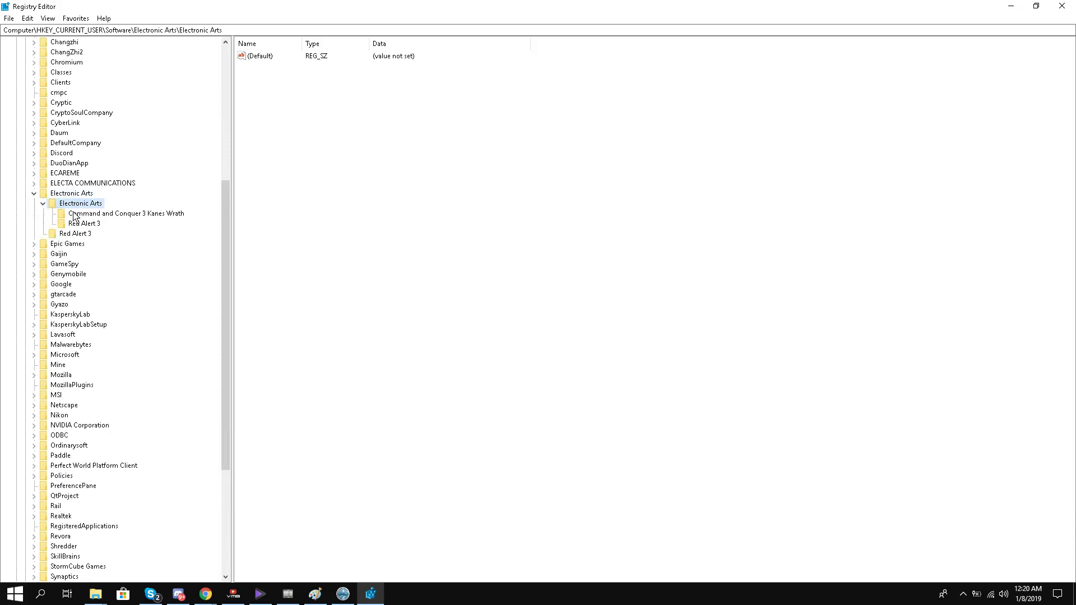
left_click(90, 225)
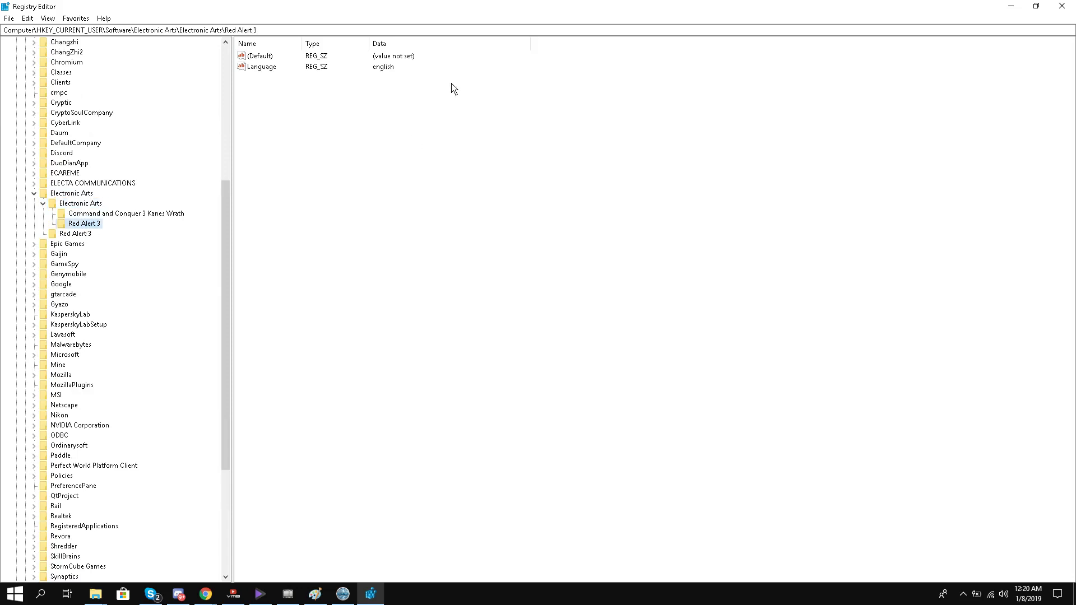
Step: Open the (Default) value of the Red Alert 3 key, cancel without entering data and close Registry Editor
left_click(415, 60)
double_click(253, 60)
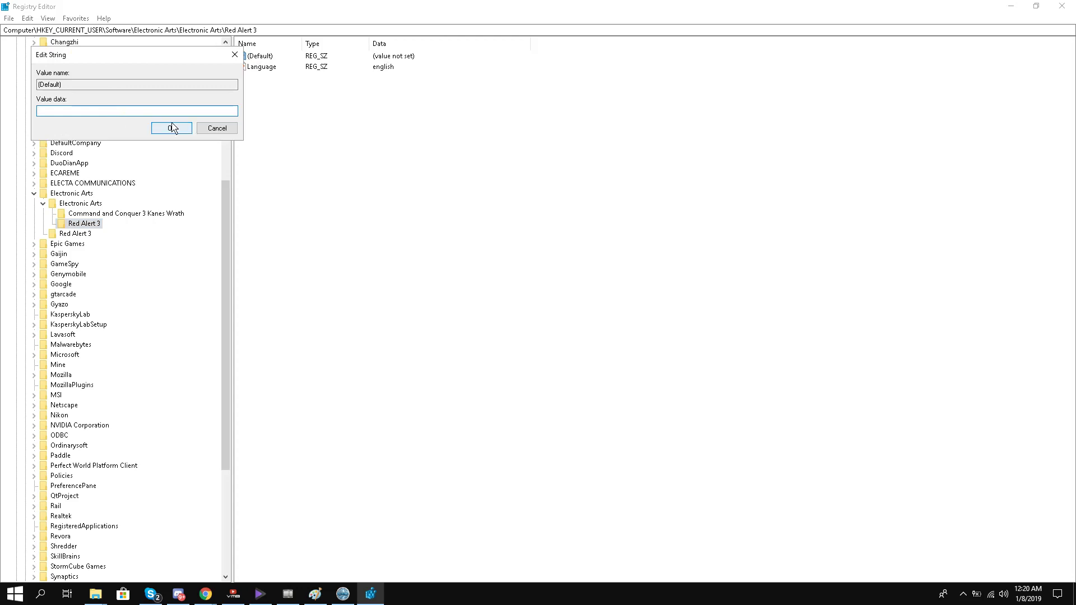
left_click(217, 128)
key("alt+F4")
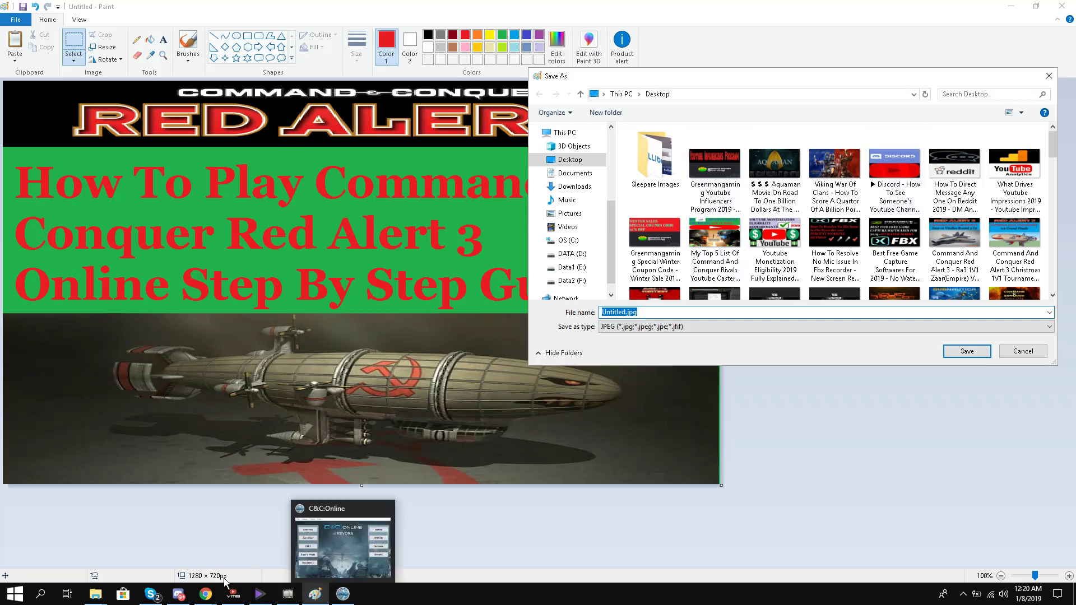
Step: Switch to Chrome, search for "revora" in a new tab and open the C&C:Online: Register at Revora result
left_click(205, 594)
left_click(175, 556)
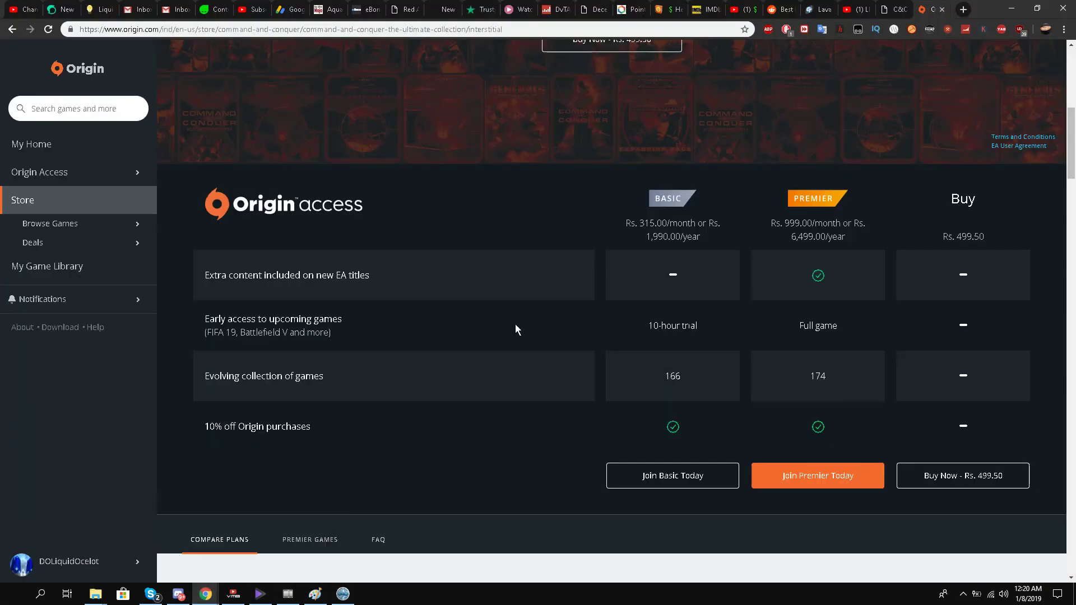
left_click(964, 9)
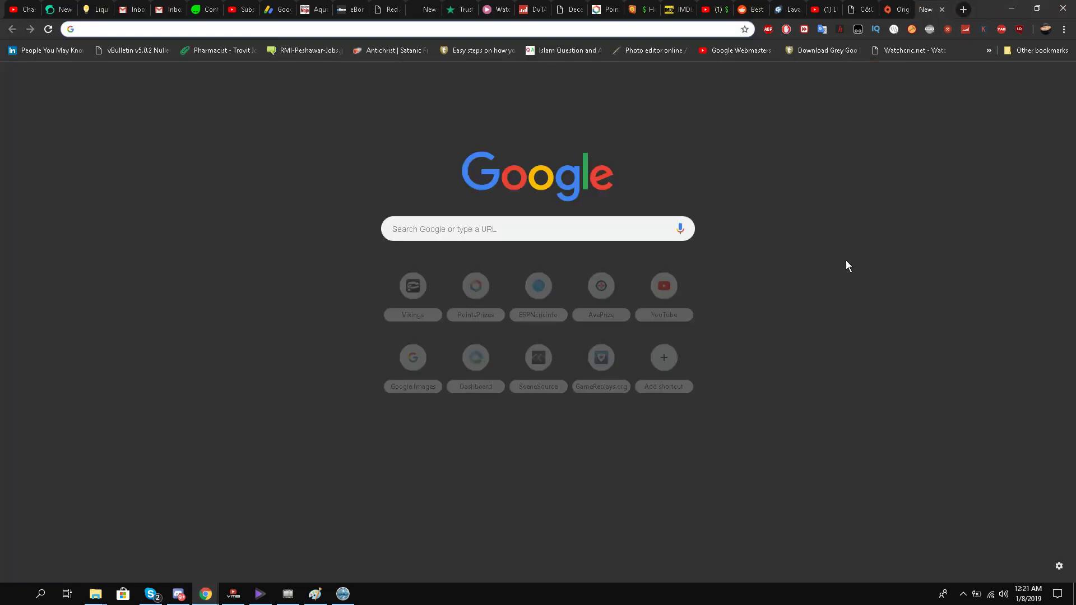
type("revora")
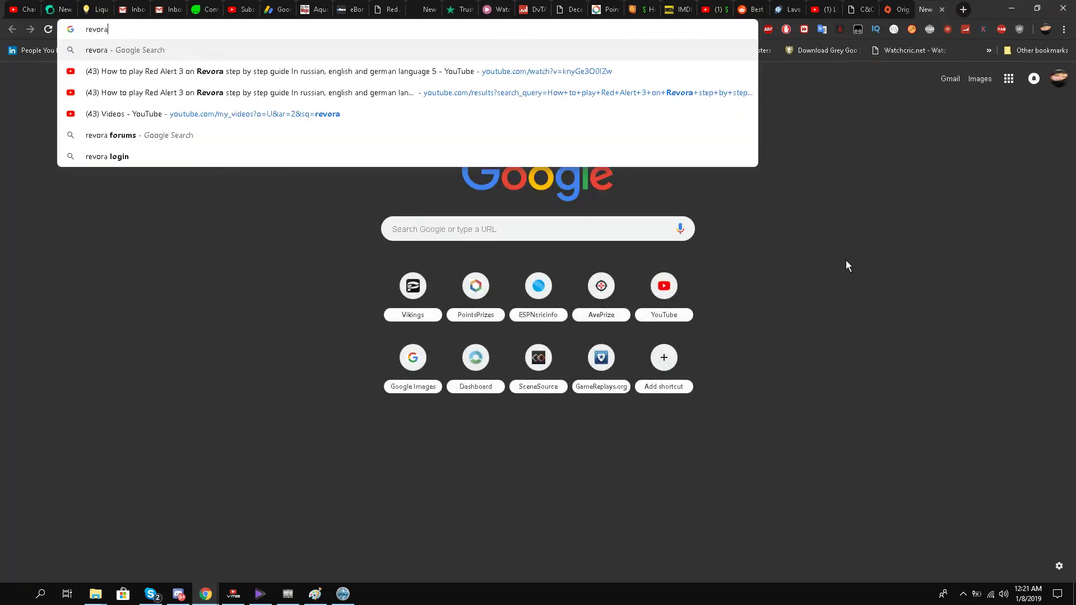
key("Return")
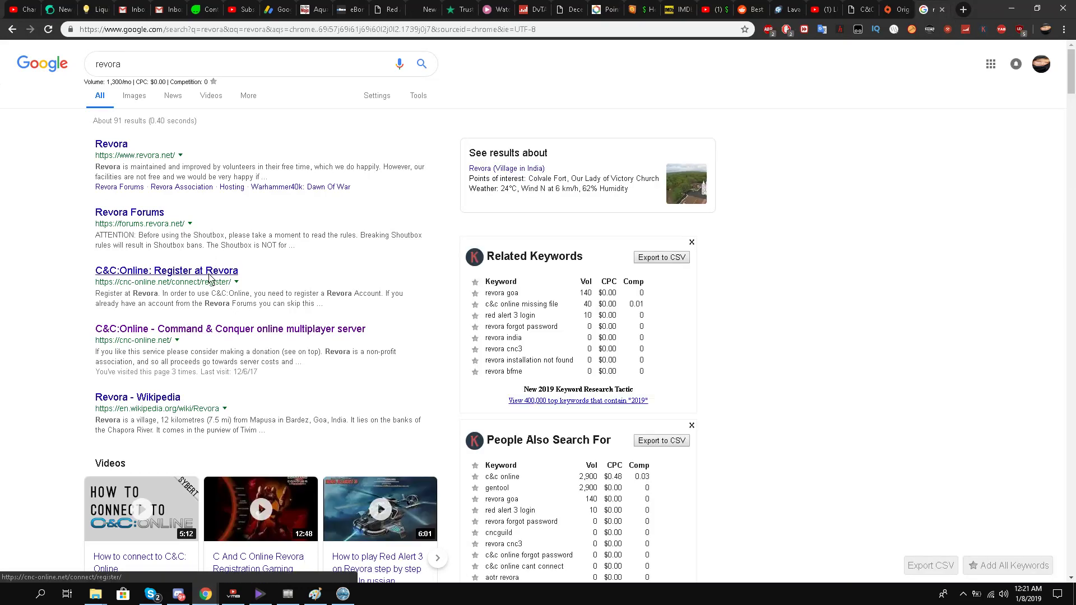
left_click(212, 274)
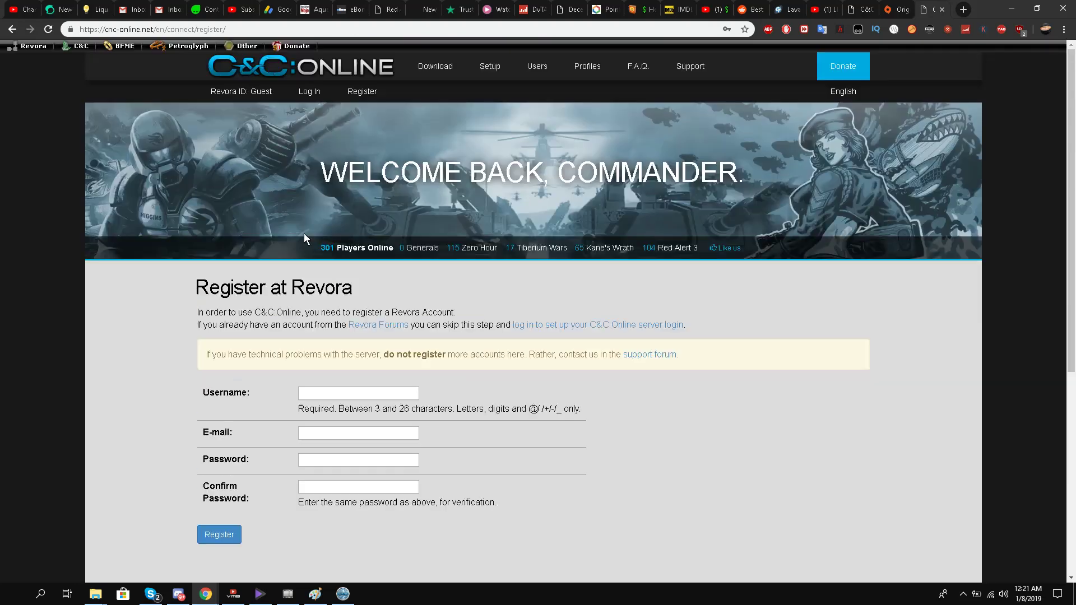
Step: Examine the Register at Revora page, including its instructions and the username, e-mail and password fields
scroll(296, 226, "down", 3)
scroll(319, 312, "up", 2)
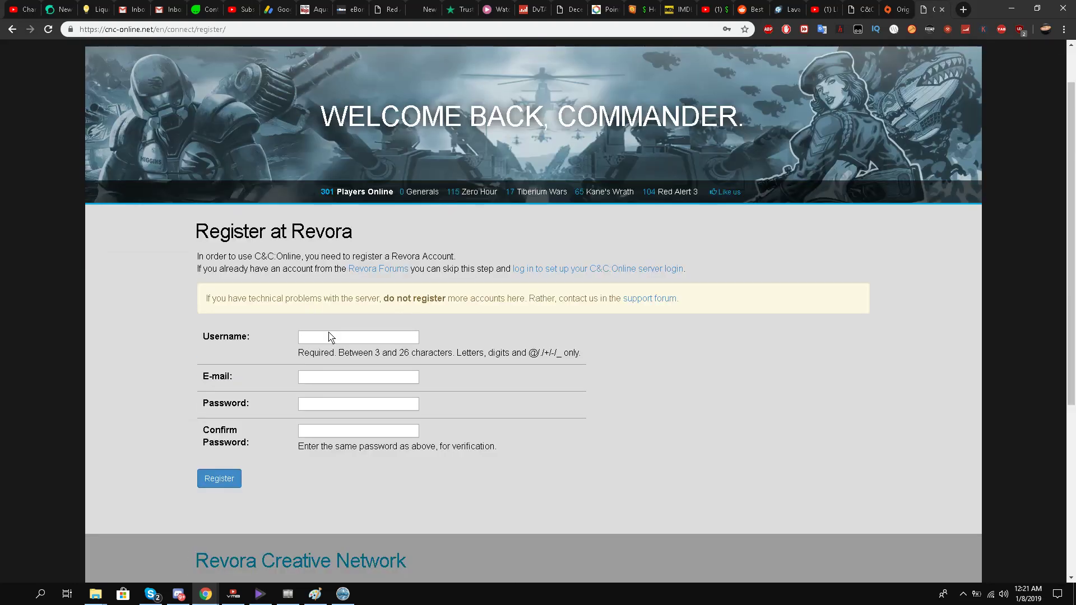
scroll(280, 365, "down", 2)
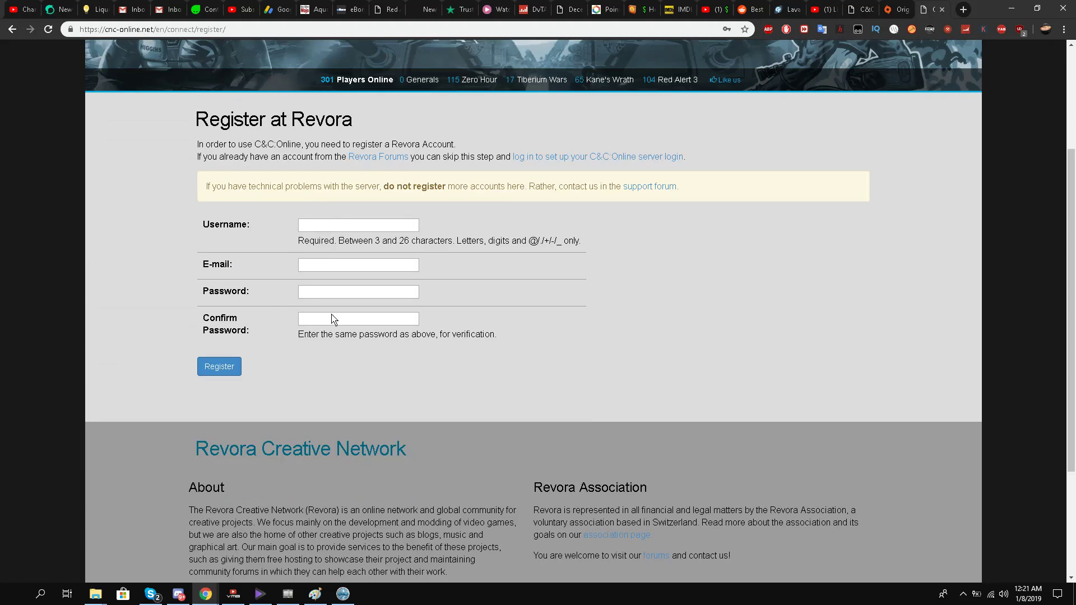
scroll(275, 337, "up", 3)
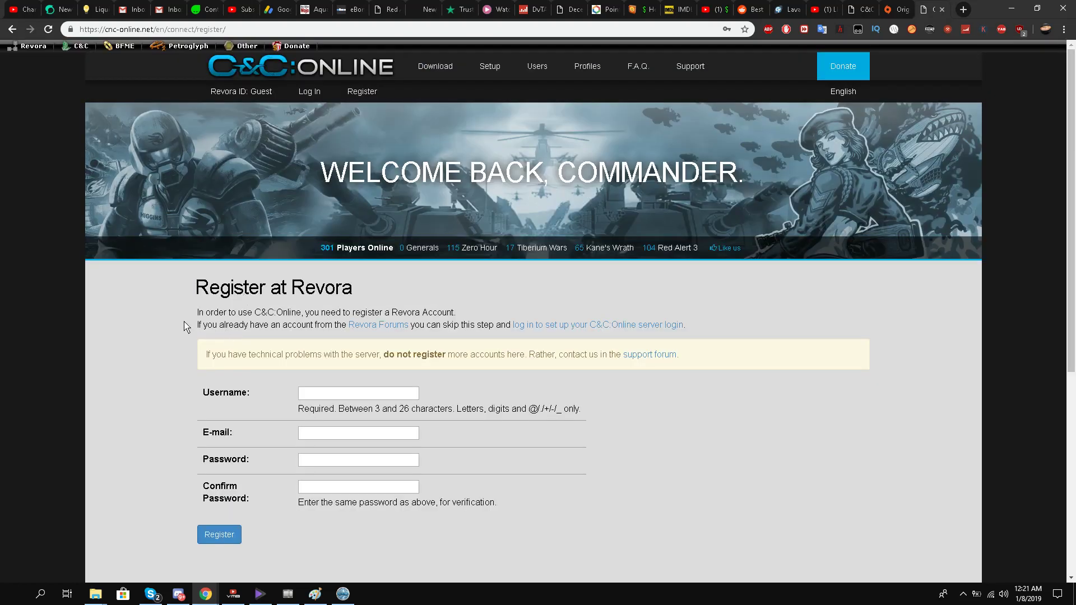
scroll(223, 318, "down", 2)
scroll(223, 318, "up", 2)
scroll(247, 272, "down", 3)
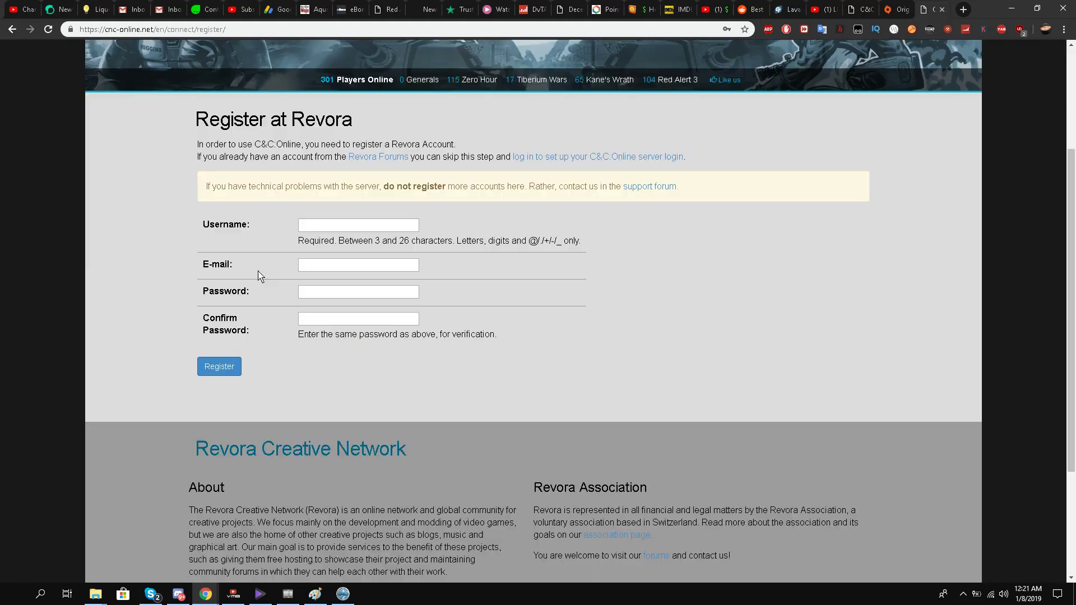
scroll(258, 275, "up", 3)
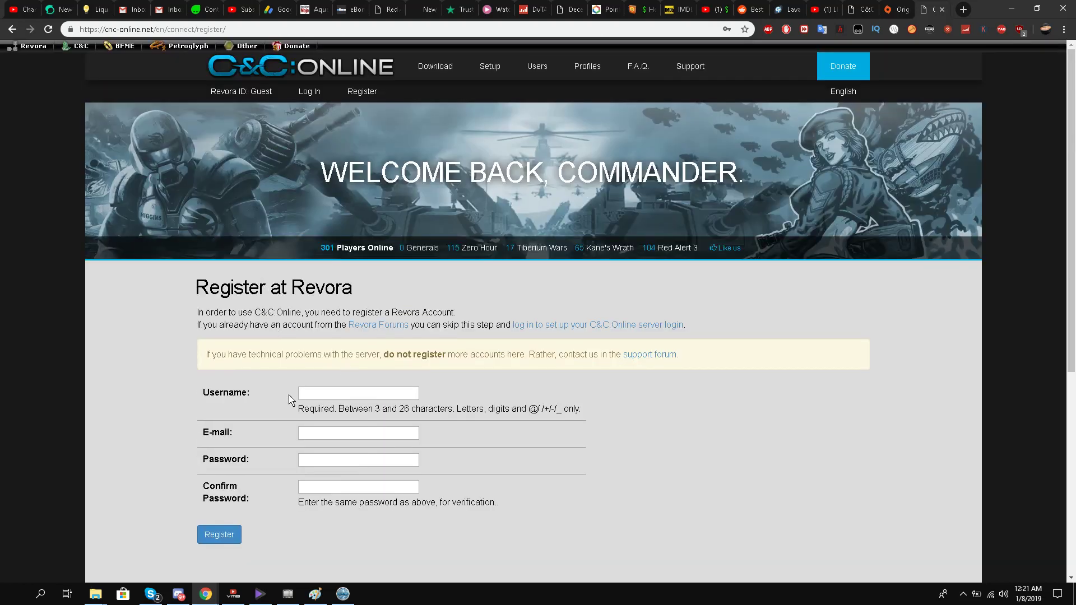
scroll(252, 414, "down", 2)
scroll(250, 416, "up", 2)
scroll(314, 123, "down", 2)
scroll(296, 145, "up", 2)
Step: Open the Revora forums at forums.revora.net in a new tab
left_click(964, 7)
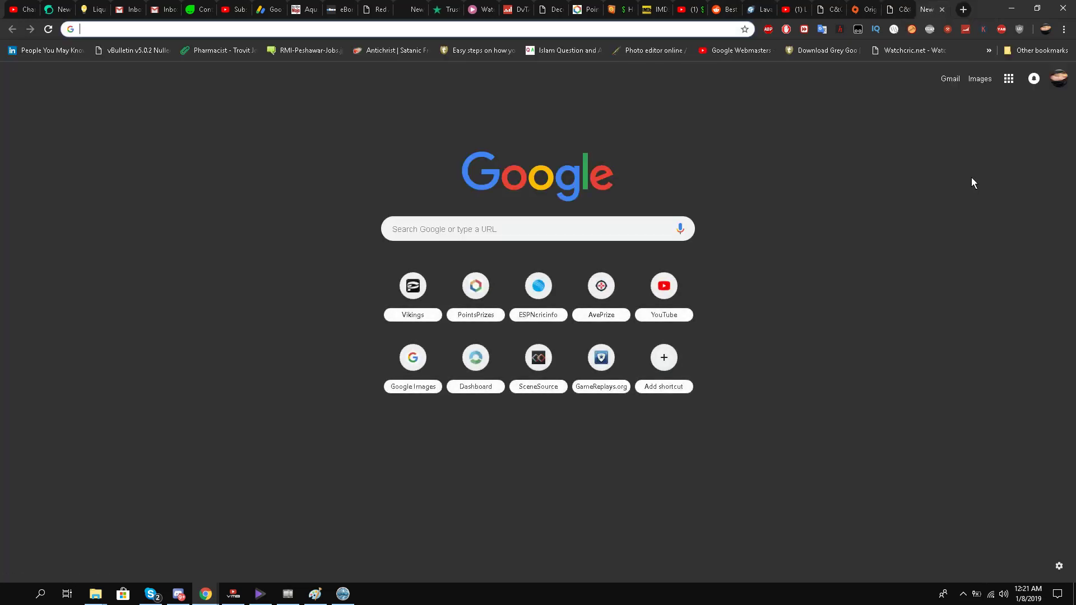
type("revor")
key("Return")
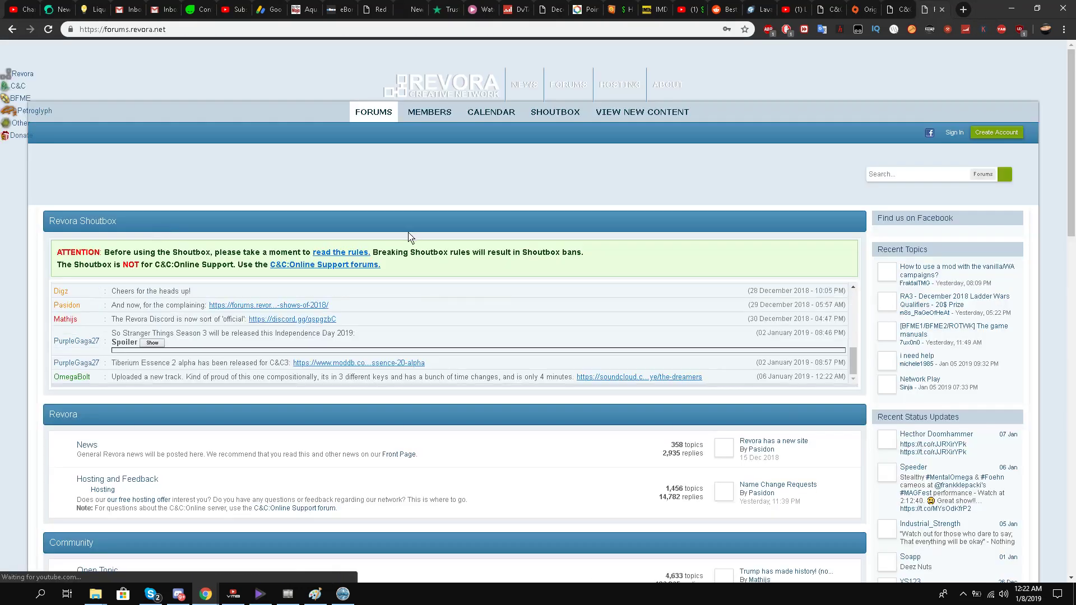
Step: Find the C&C:Online section under Network in the forum list and open its C&C:Online Support forum
scroll(11, 283, "down", 5)
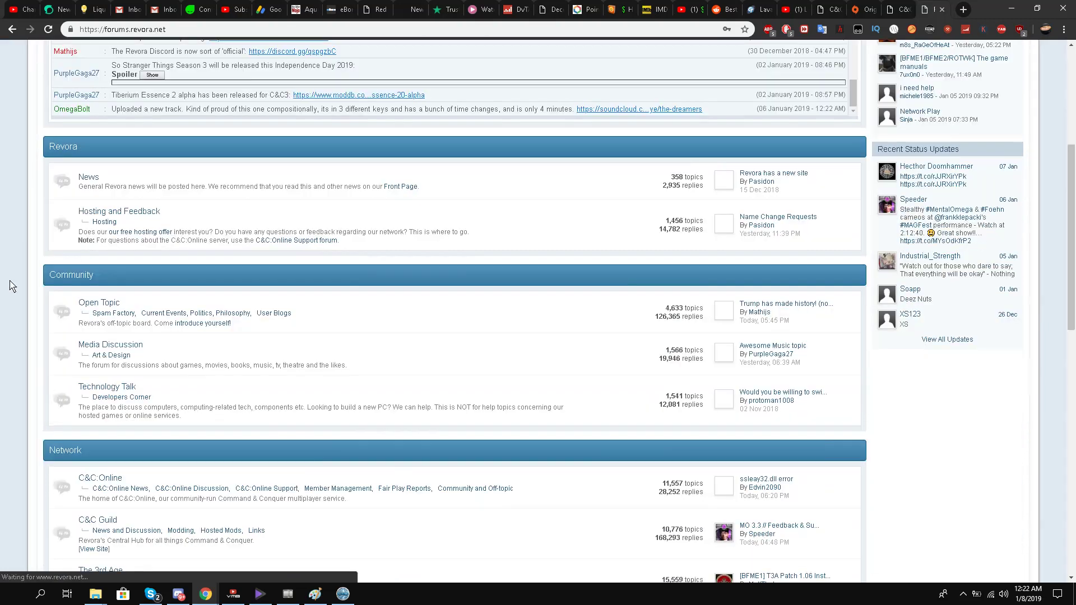
scroll(3, 325, "down", 8)
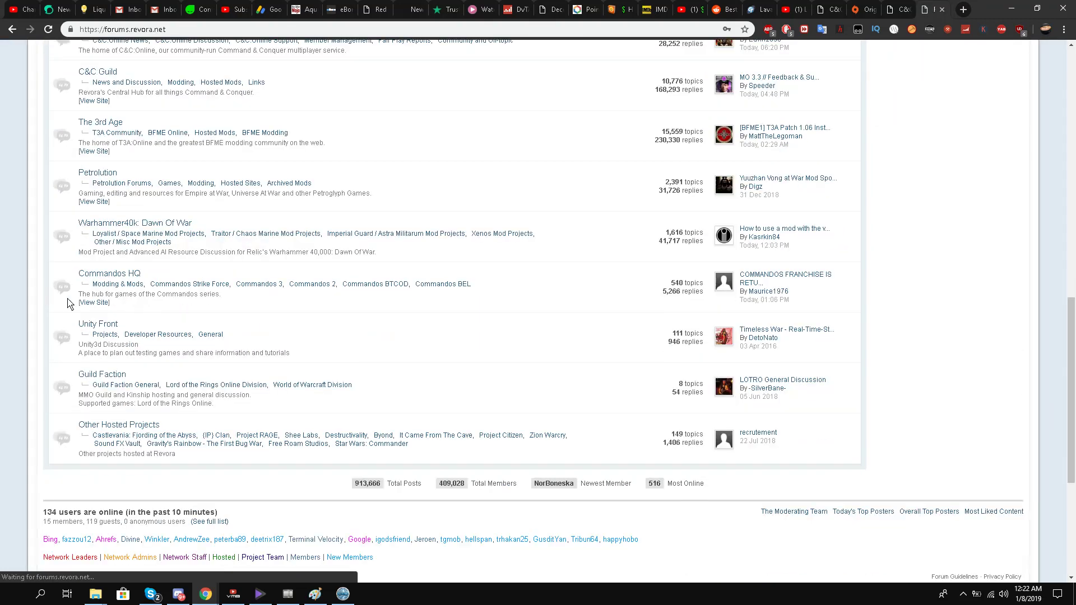
scroll(10, 295, "up", 5)
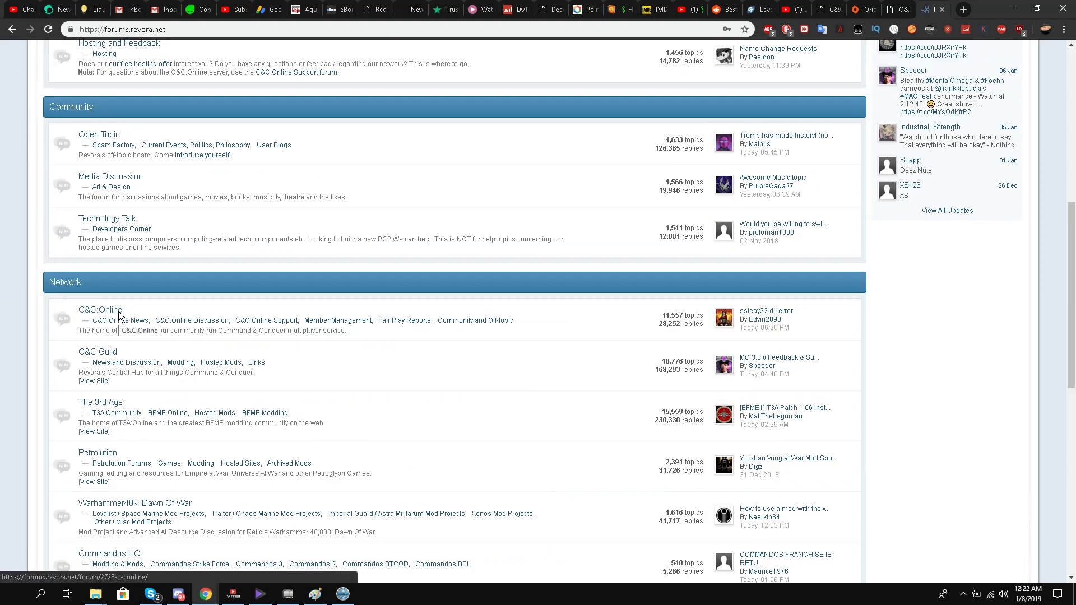
left_click(245, 320)
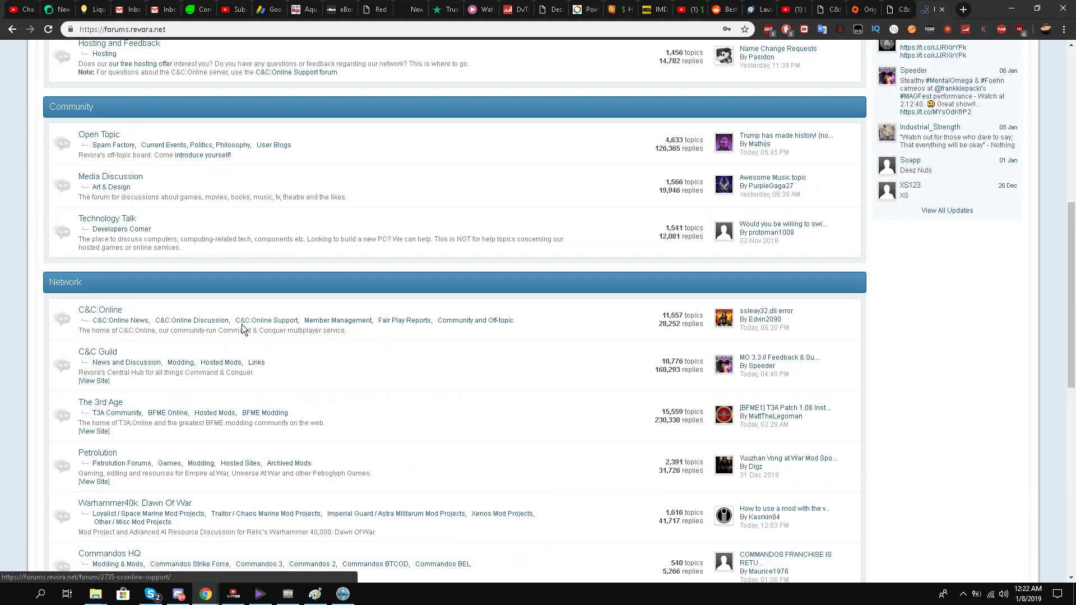